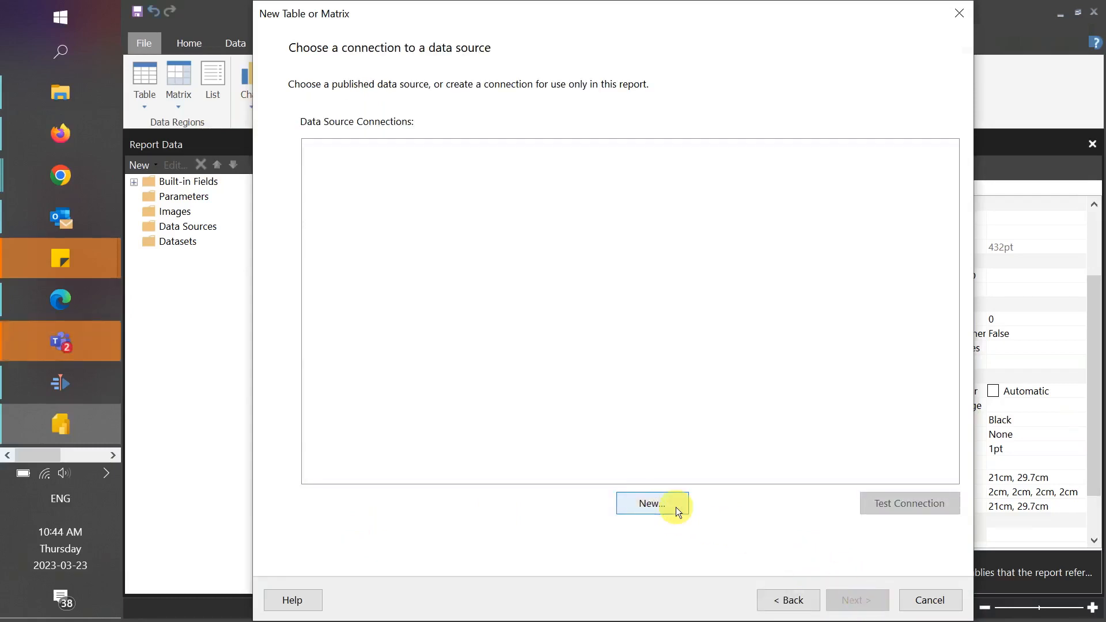
- Create a new data source named rosiReplica with the Microsoft Azure SQL Database connection type
{"action": "left_click", "coordinate": [673, 507]}
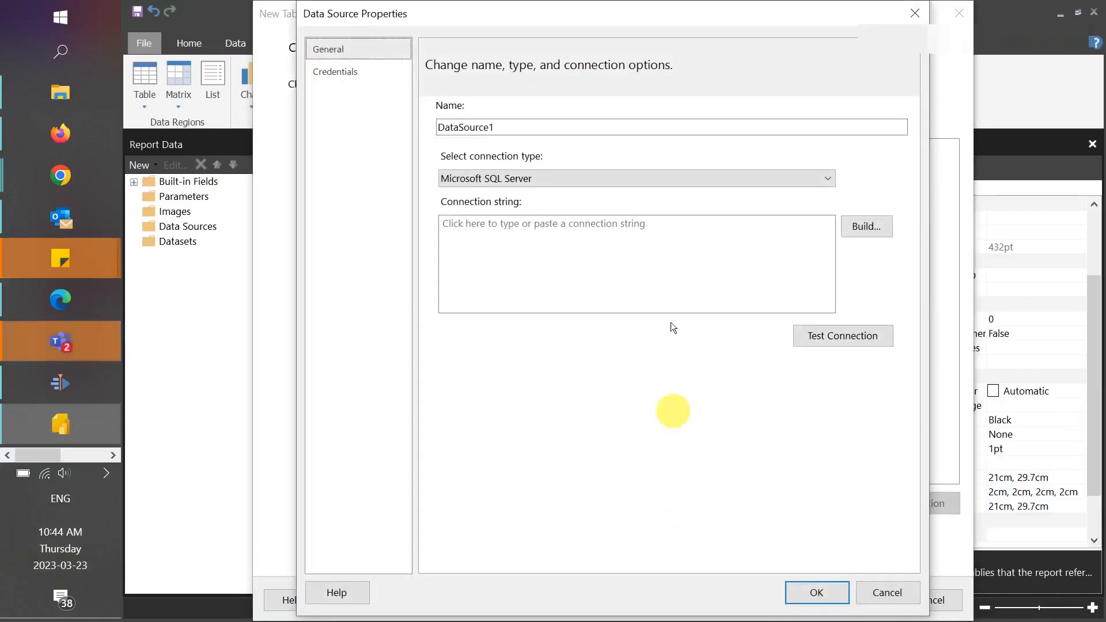
{"action": "double_click", "coordinate": [508, 127]}
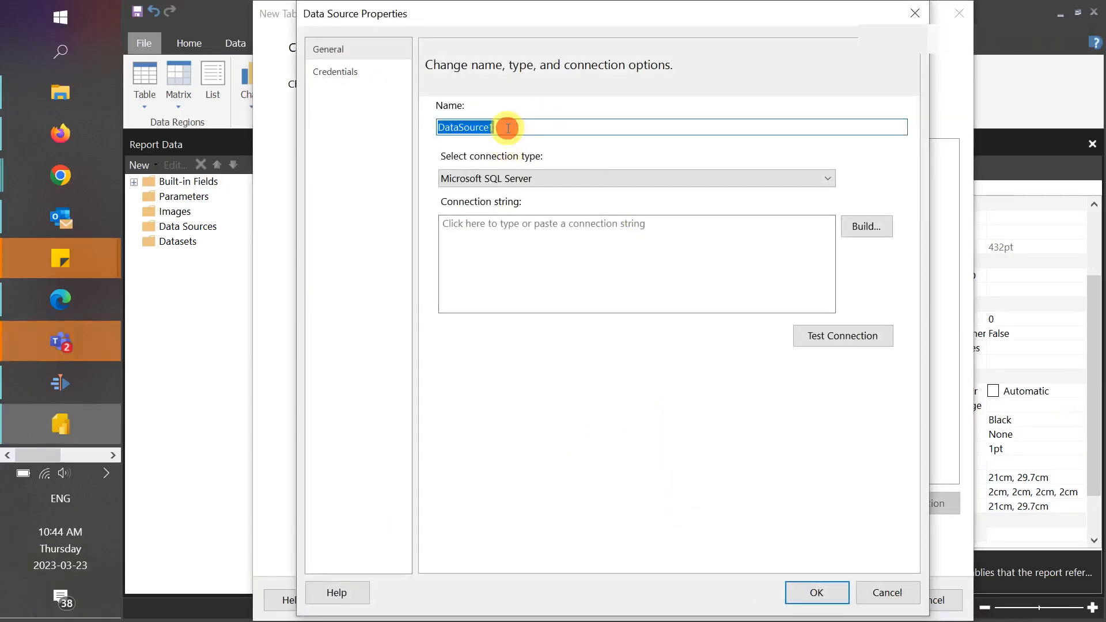
{"action": "type", "text": "rosiR"}
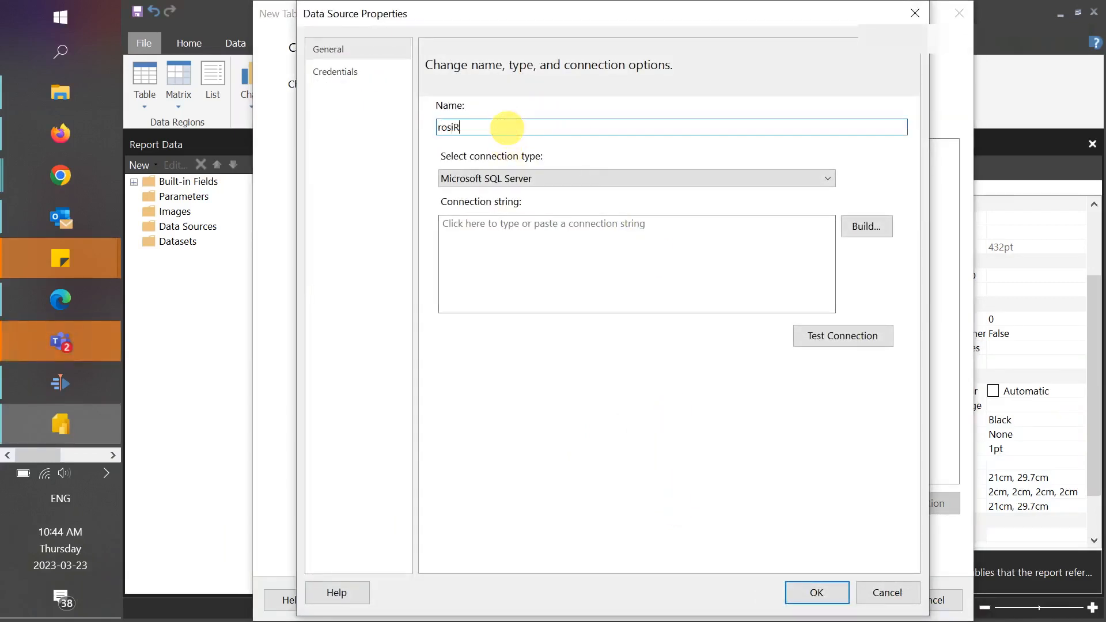
{"action": "type", "text": "eplica"}
{"action": "left_click", "coordinate": [535, 179]}
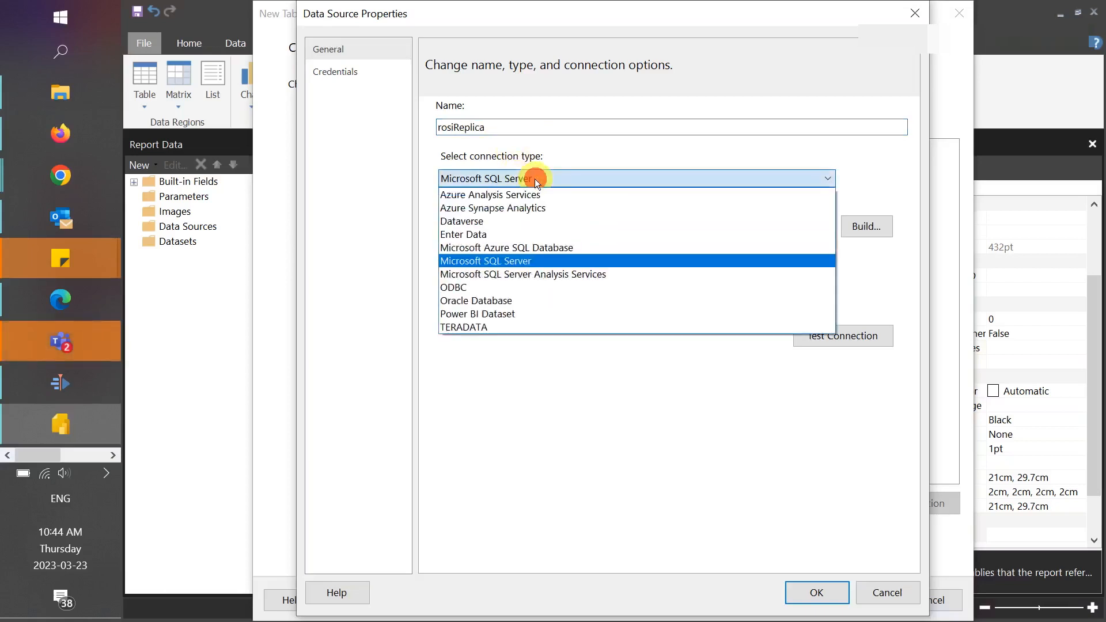
{"action": "left_click", "coordinate": [543, 247]}
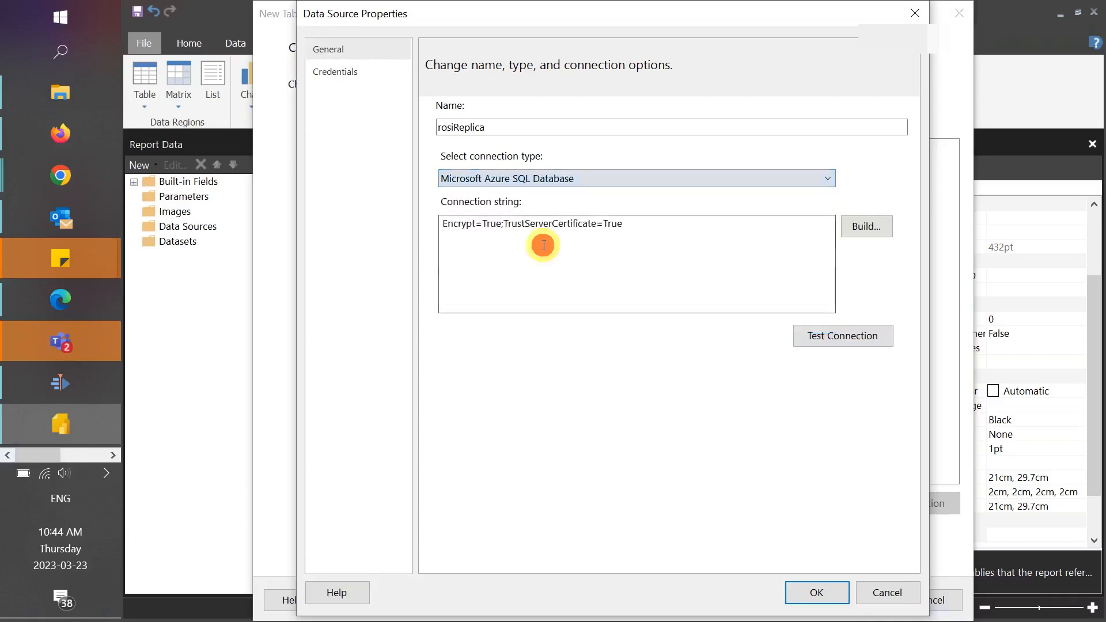
- Start building the connection string with p301-easi-repl-mi.6ef5e04bfd3d.database.windows.net as the server name
{"action": "left_click", "coordinate": [859, 226]}
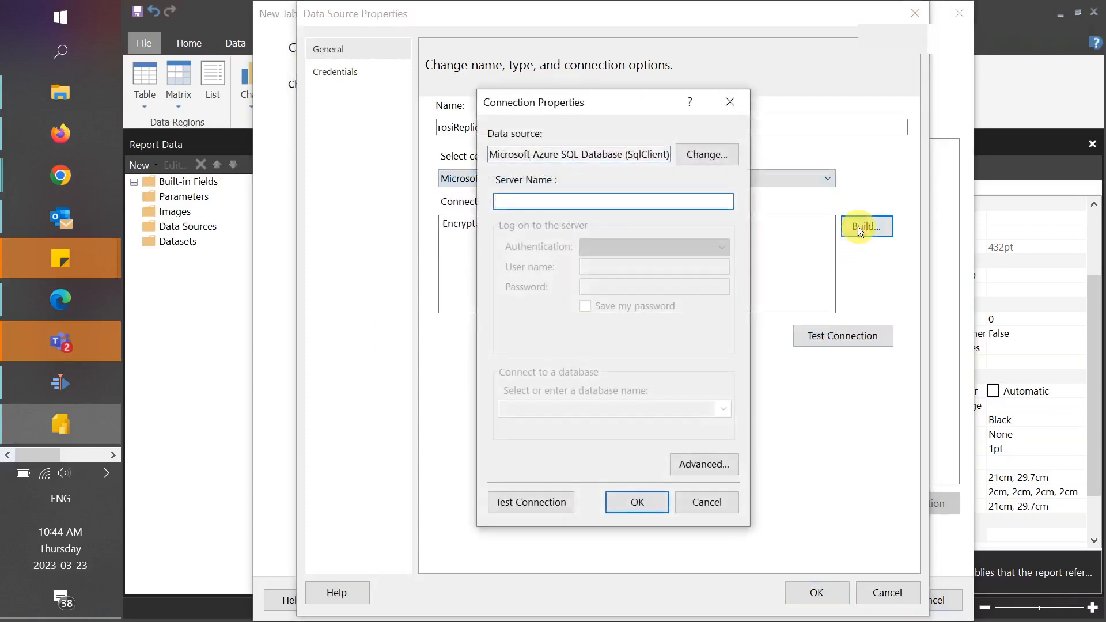
{"action": "left_click", "coordinate": [590, 202]}
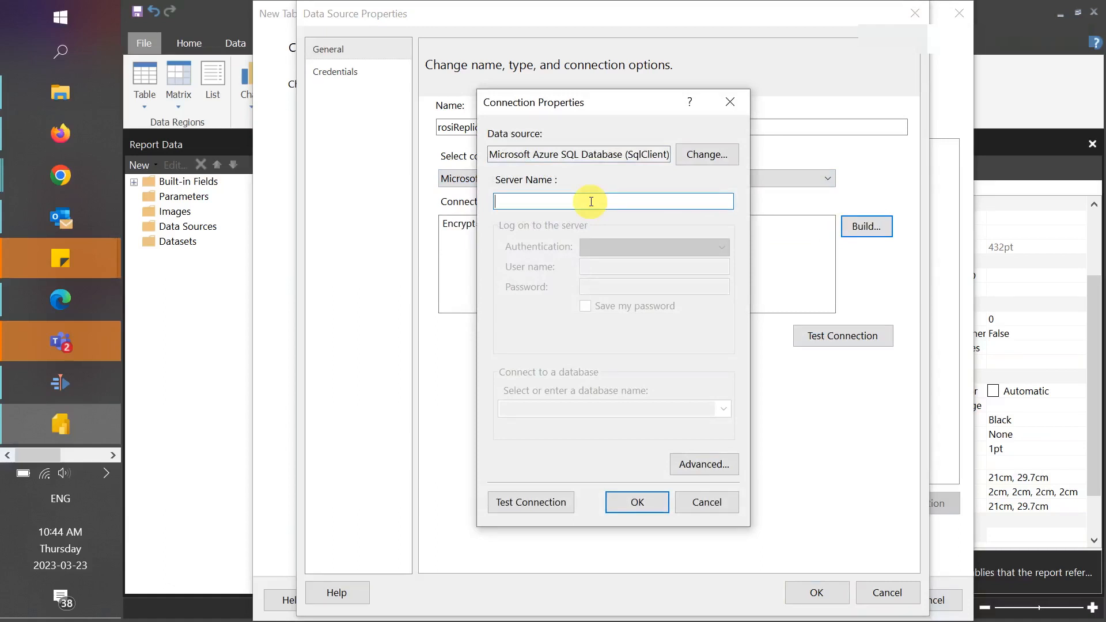
{"action": "key", "text": "ctrl+v"}
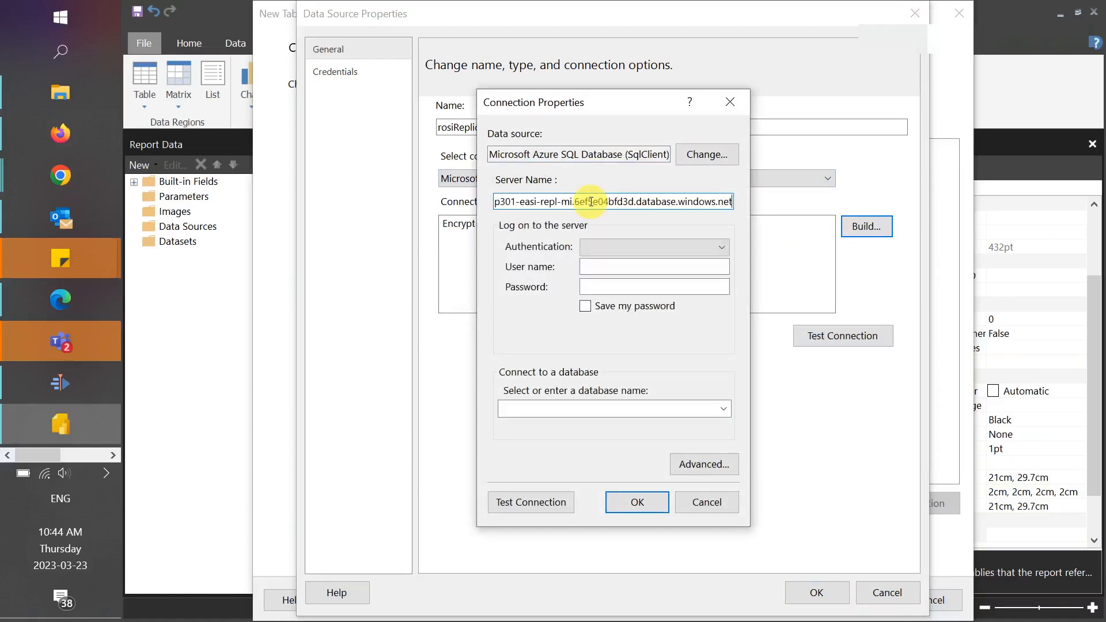
- Set the server logon to Azure Active Directory authentication and enter the account's e-mail as the user name
{"action": "left_click", "coordinate": [715, 247]}
{"action": "left_click", "coordinate": [709, 263]}
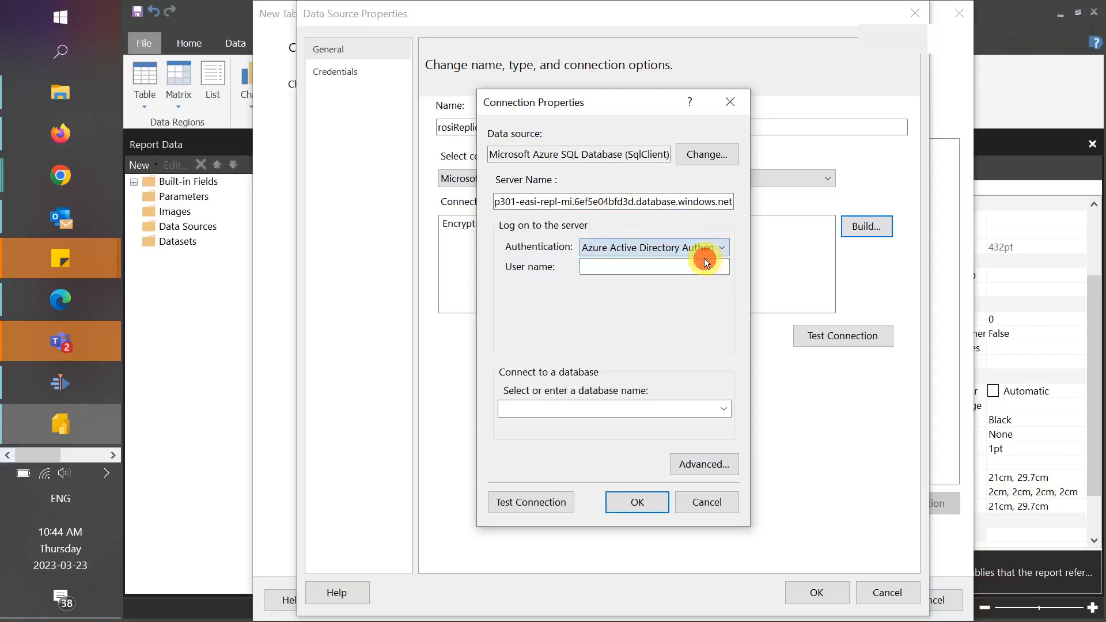
{"action": "left_click", "coordinate": [679, 266]}
{"action": "type", "text": "****"}
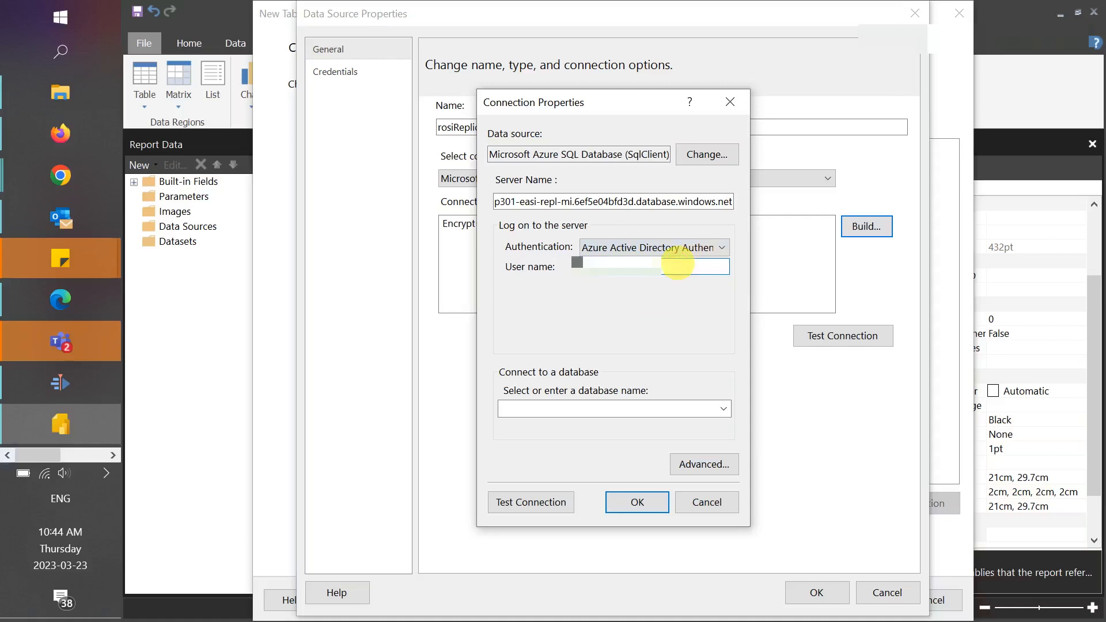
{"action": "type", "text": "********@"}
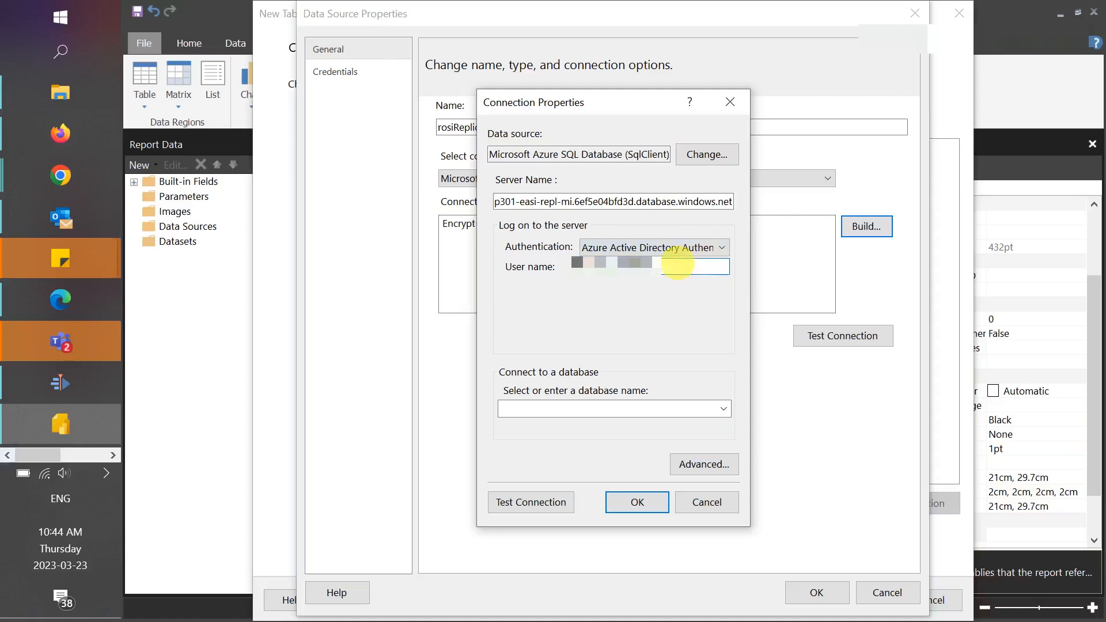
{"action": "type", "text": "utoronto.ca"}
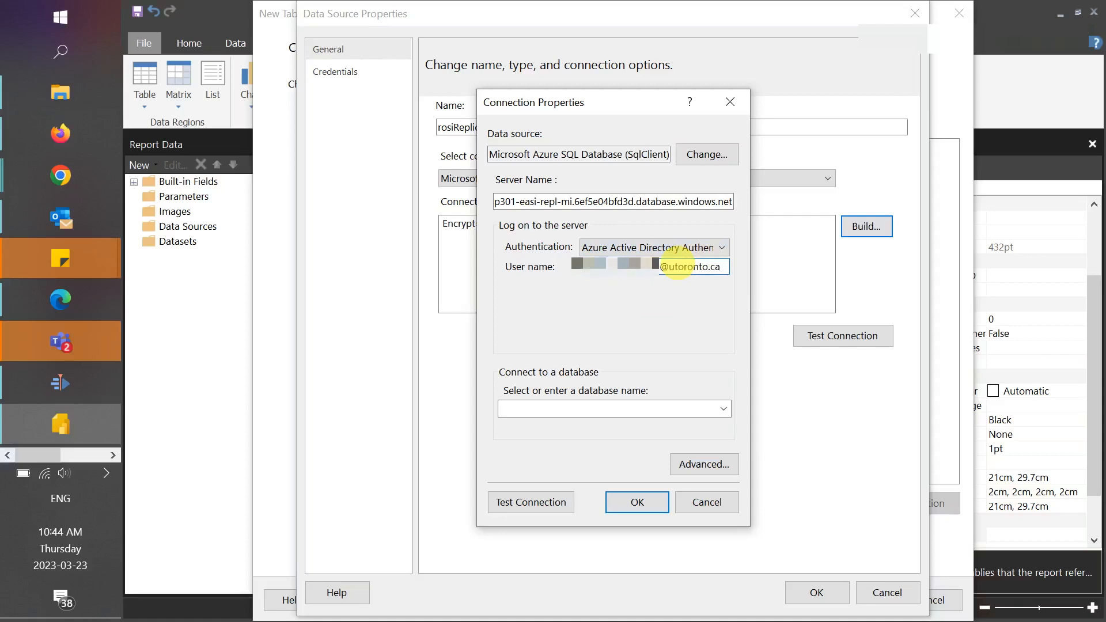
- Choose ROSI-REPLICA as the database to connect to and accept the connection properties
{"action": "left_click", "coordinate": [655, 408]}
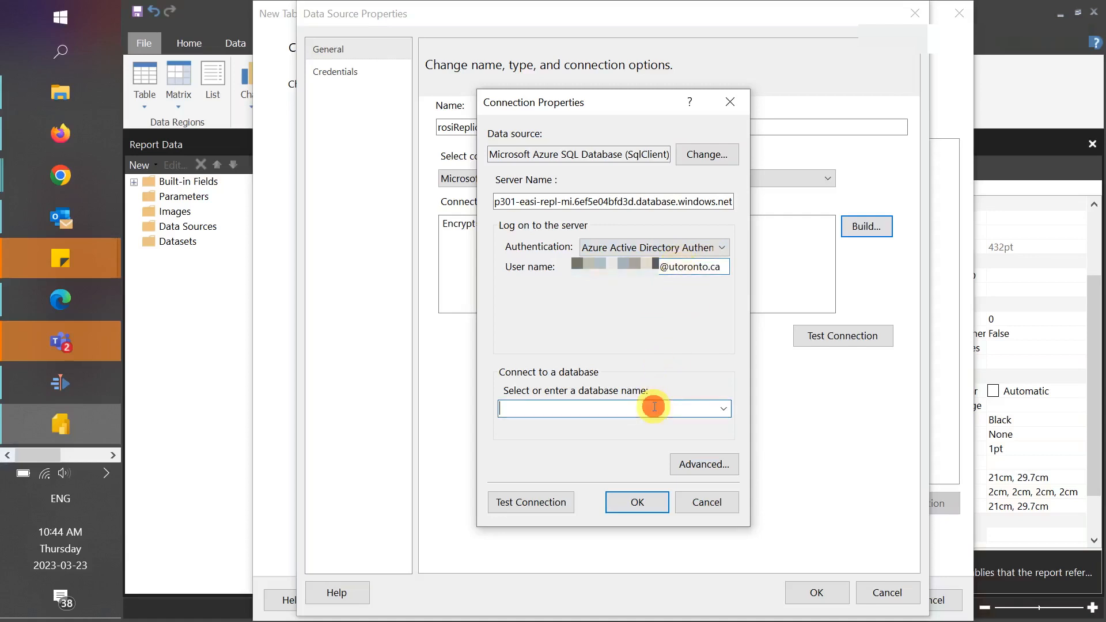
{"action": "left_click", "coordinate": [723, 409]}
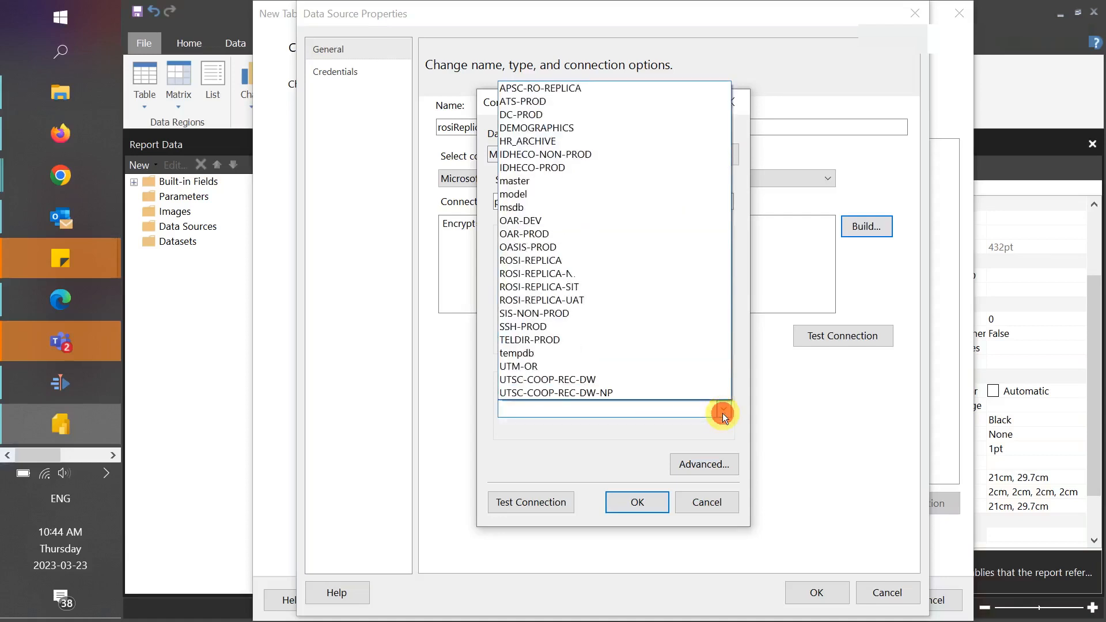
{"action": "left_click", "coordinate": [631, 260]}
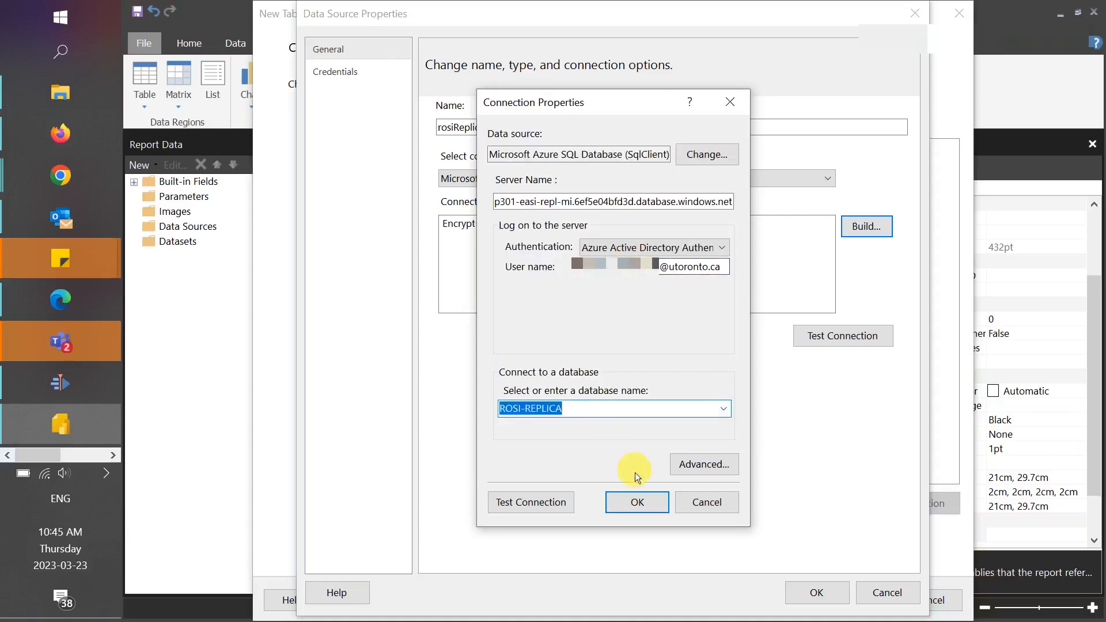
{"action": "left_click", "coordinate": [632, 511]}
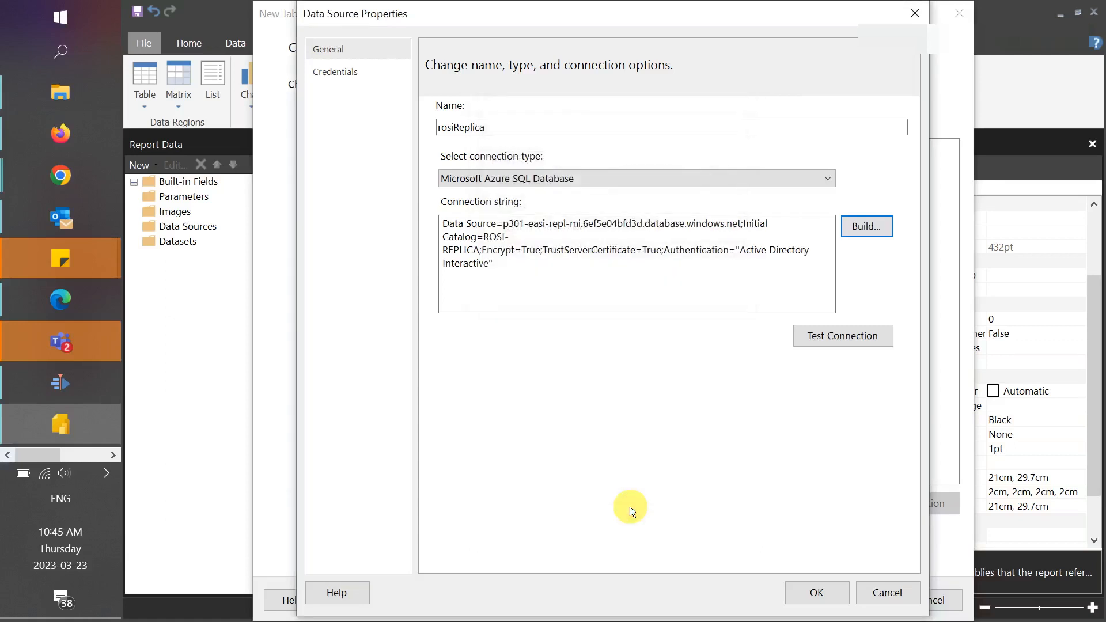
- Test the rosiReplica connection, save the data source and continue to the query design
{"action": "left_click", "coordinate": [839, 336]}
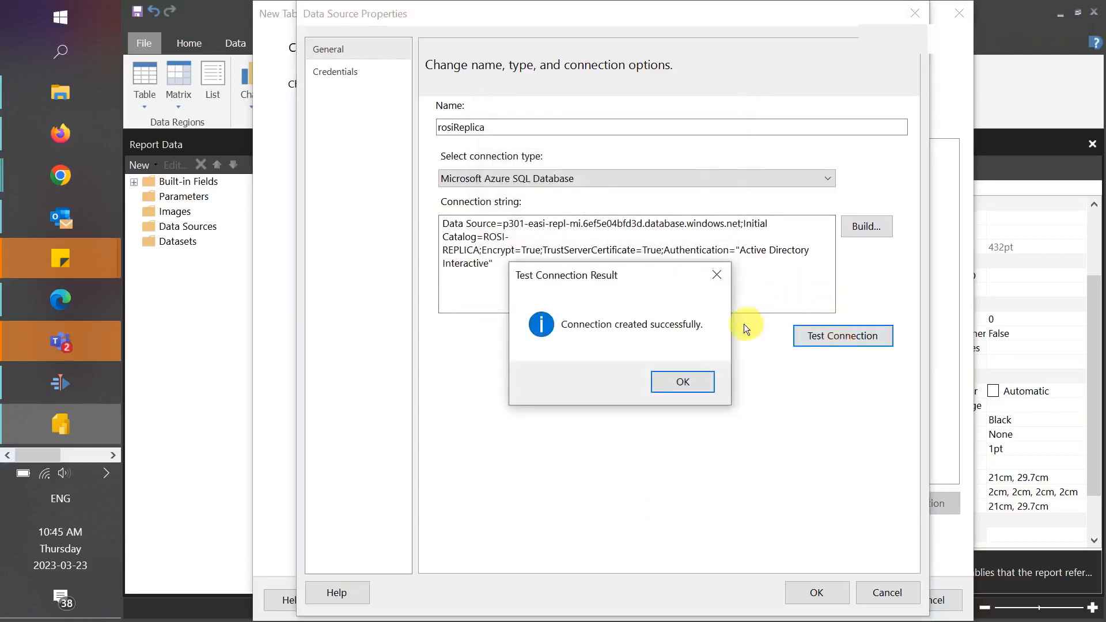
{"action": "left_click", "coordinate": [694, 382]}
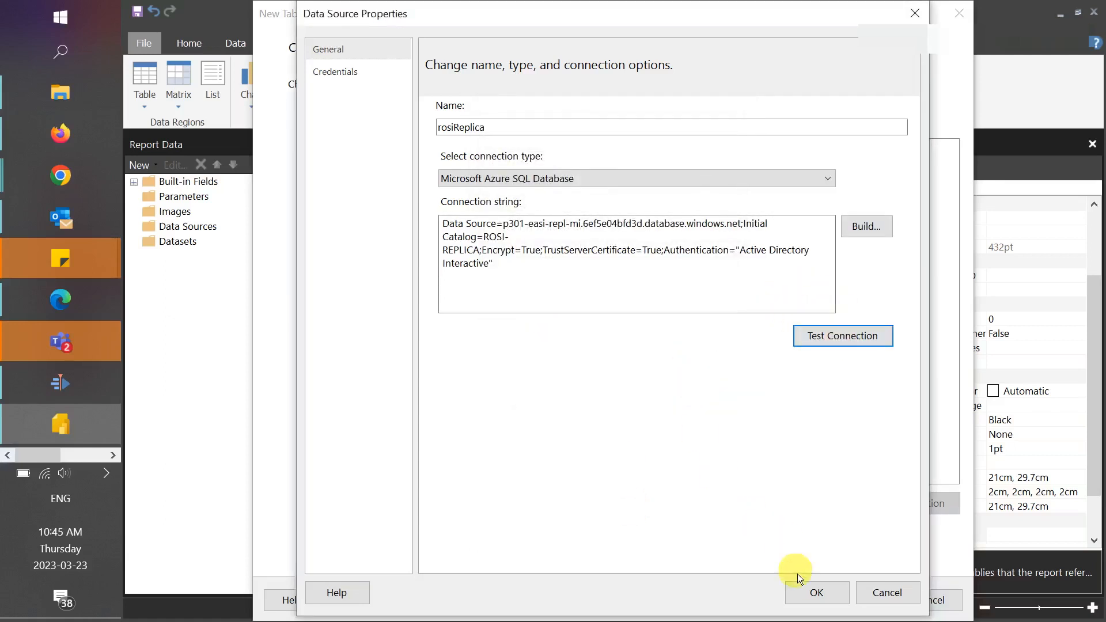
{"action": "left_click", "coordinate": [805, 587]}
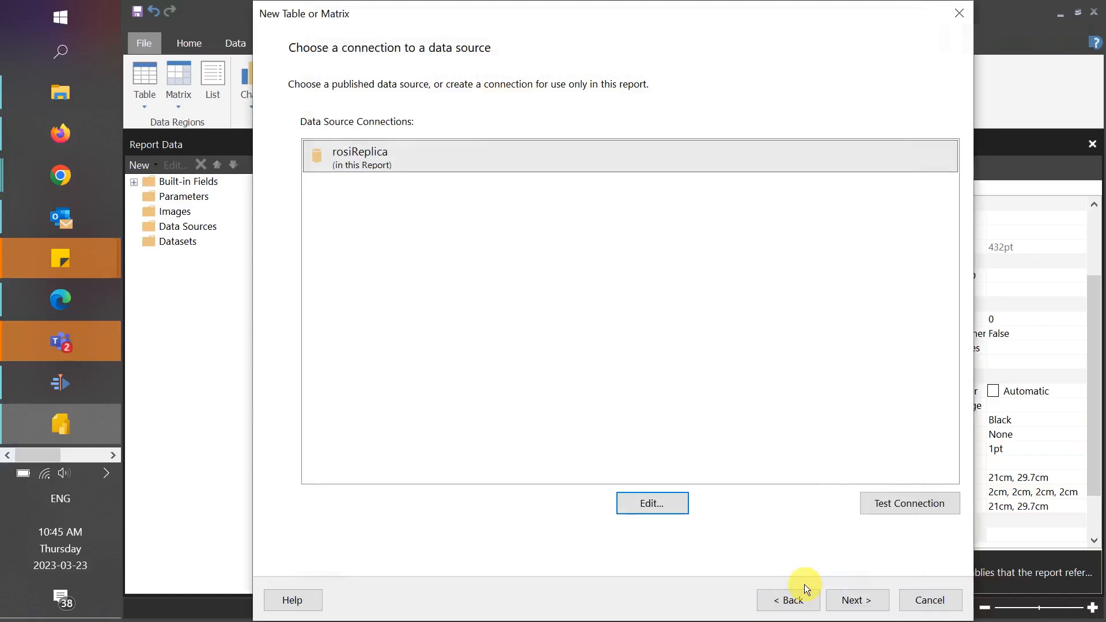
{"action": "left_click", "coordinate": [846, 601]}
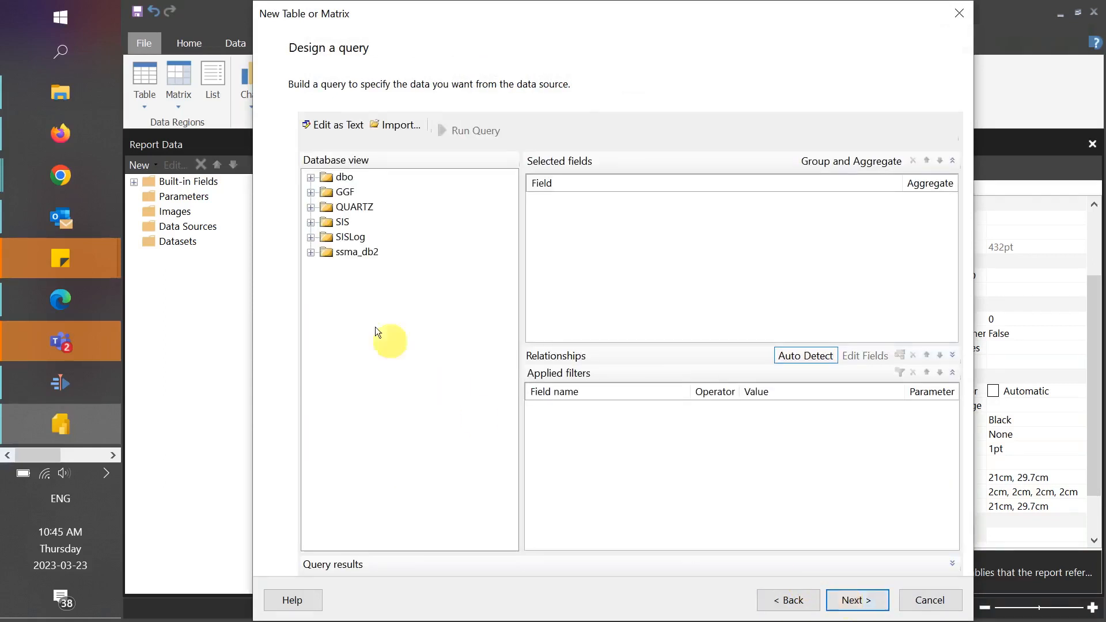
- Add PROVINCE, END_SESSION_CD, ENGLISH_DESC, FRENCH_DESC and LOG_COUNTER from the SIS schema's PROVINCE table to the query
{"action": "left_click", "coordinate": [311, 223]}
{"action": "left_click", "coordinate": [326, 236]}
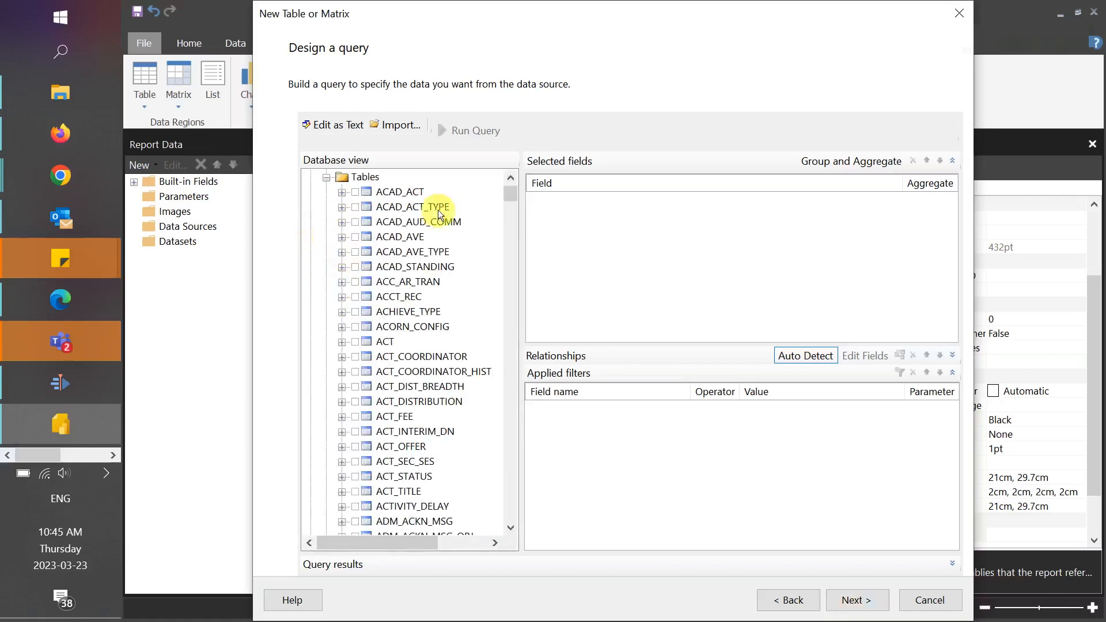
{"action": "left_click_drag", "start_coordinate": [510, 196], "coordinate": [510, 403]}
{"action": "left_click", "coordinate": [342, 206]}
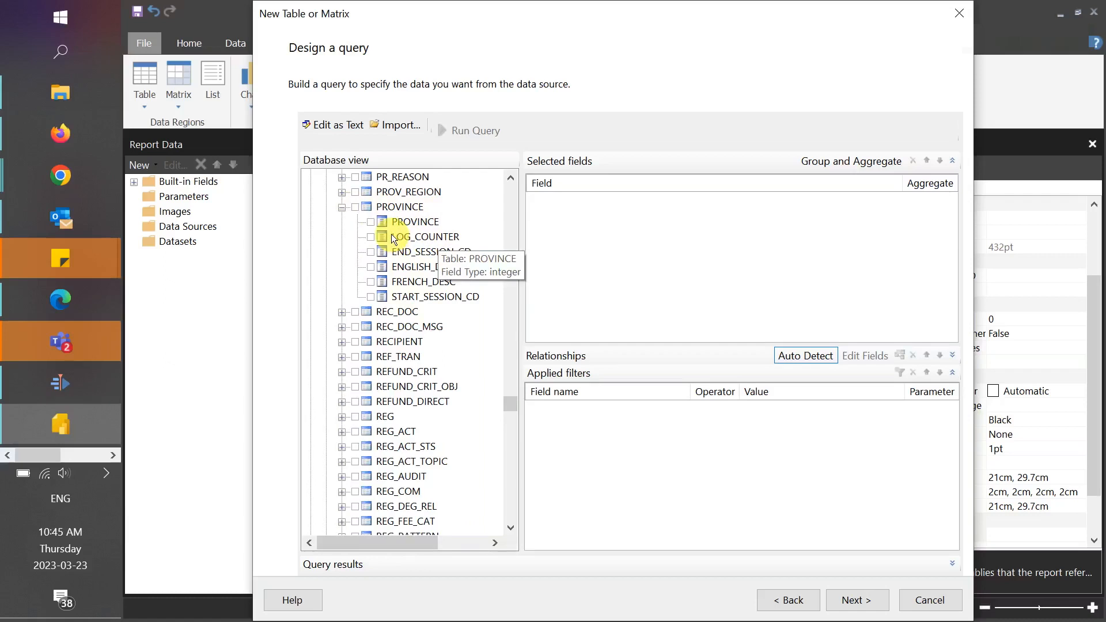
{"action": "left_click", "coordinate": [371, 222]}
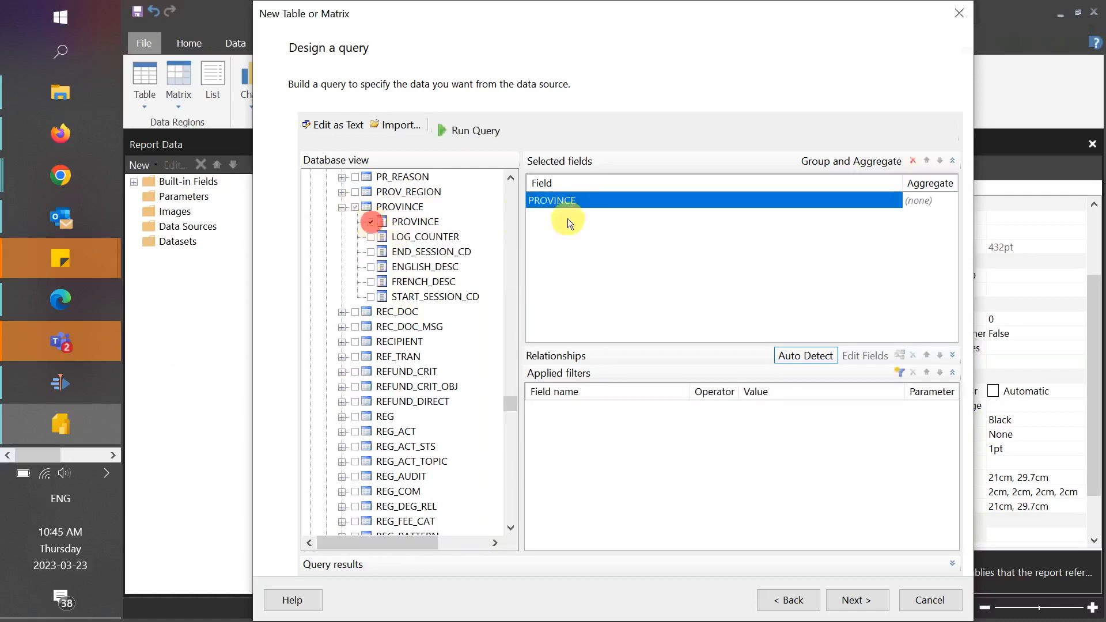
{"action": "left_click", "coordinate": [371, 252]}
{"action": "left_click", "coordinate": [370, 267]}
{"action": "left_click", "coordinate": [371, 282]}
{"action": "left_click", "coordinate": [370, 237]}
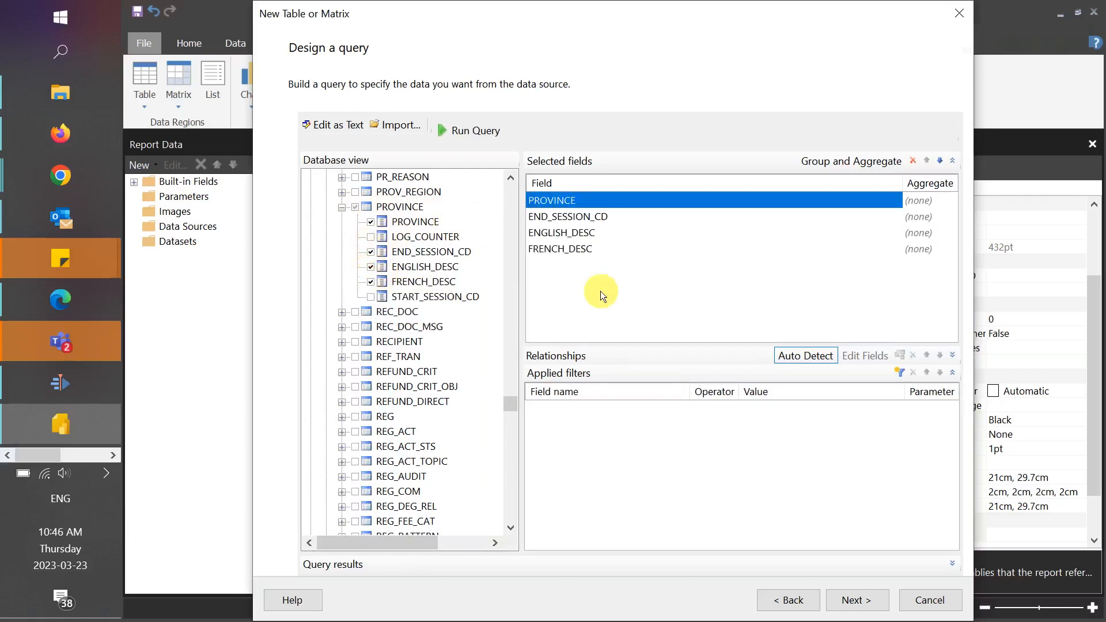
- Filter the query to rows where LOG_COUNTER is 2 and continue to arranging the fields
{"action": "left_click", "coordinate": [900, 372]}
{"action": "left_click", "coordinate": [568, 408]}
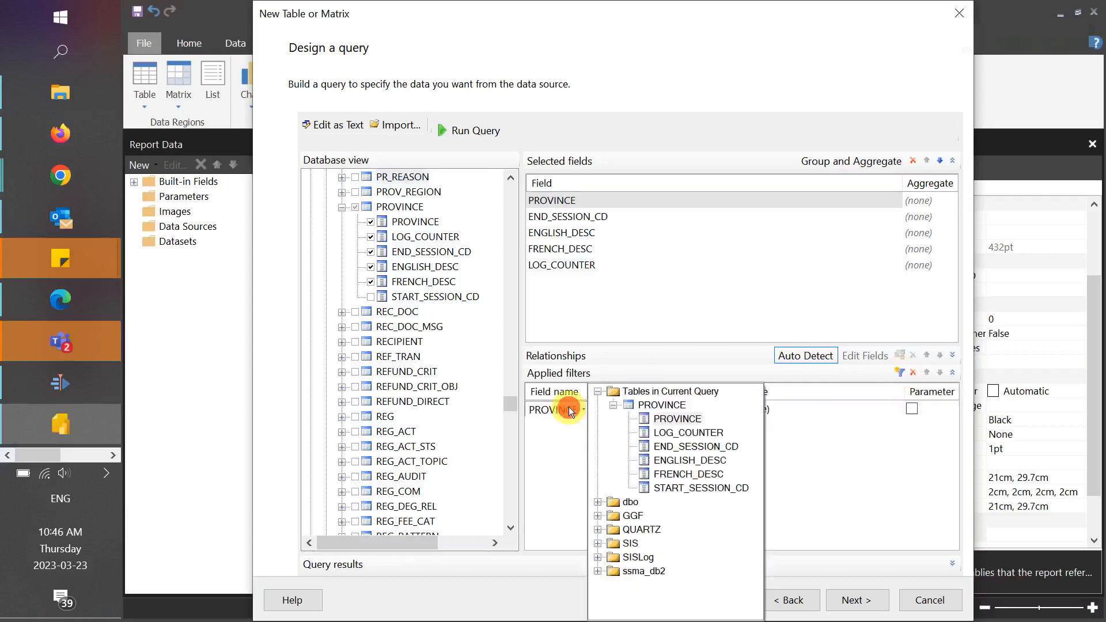
{"action": "left_click", "coordinate": [658, 433]}
{"action": "left_click", "coordinate": [775, 411]}
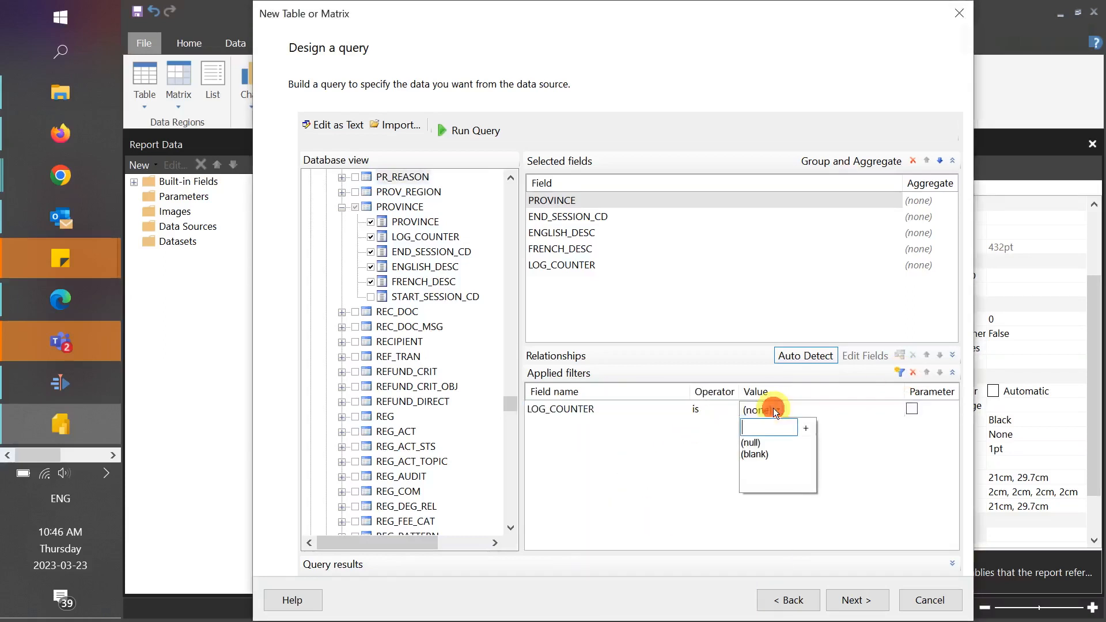
{"action": "type", "text": "2"}
{"action": "key", "text": "Return"}
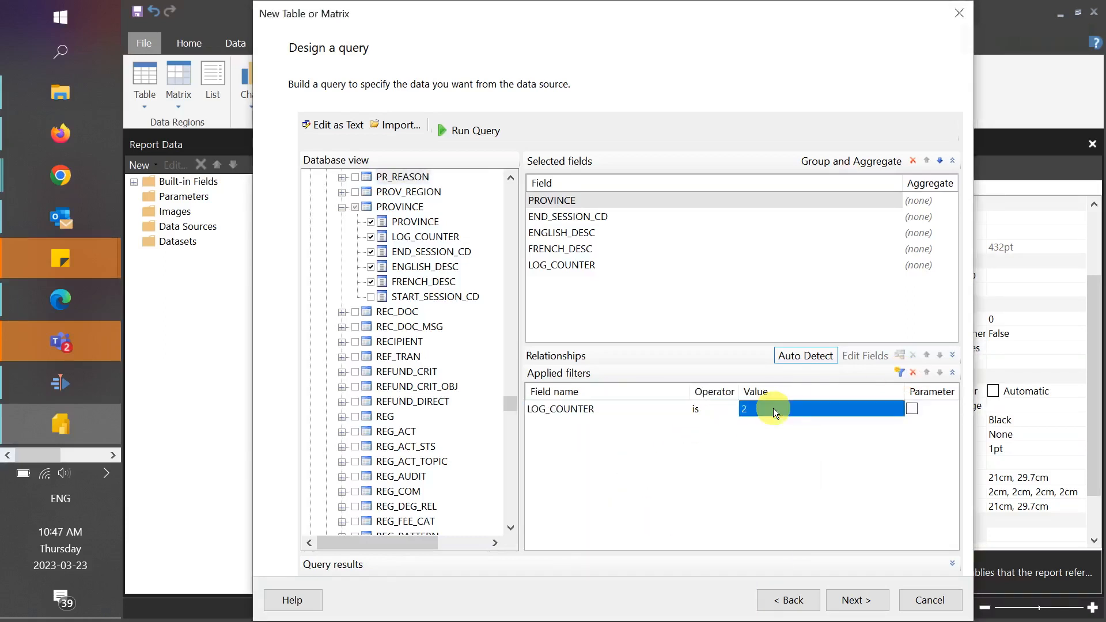
{"action": "left_click", "coordinate": [849, 601]}
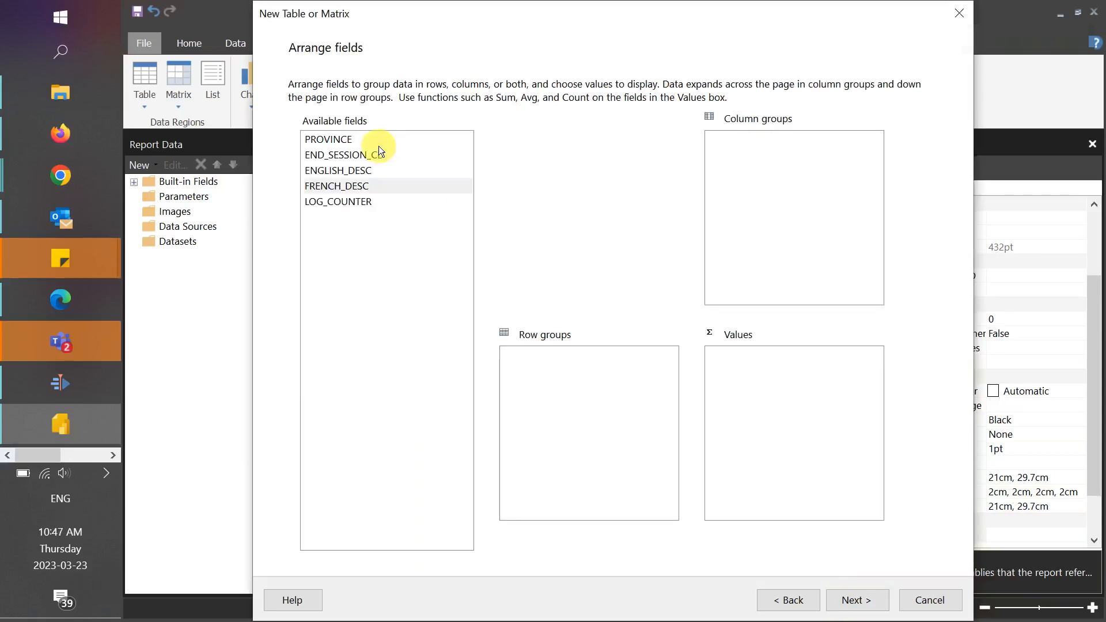
- Place PROVINCE, ENGLISH_DESC and FRENCH_DESC in the table's values and finish the wizard with the default layout
{"action": "left_click_drag", "start_coordinate": [354, 139], "coordinate": [731, 378]}
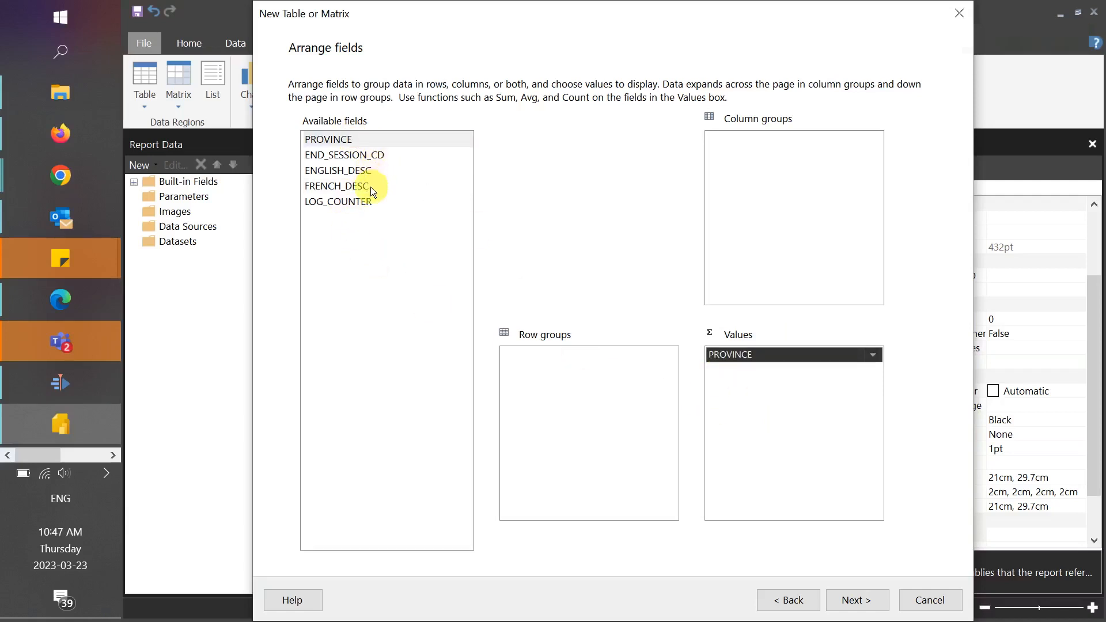
{"action": "left_click_drag", "start_coordinate": [367, 172], "coordinate": [743, 398]}
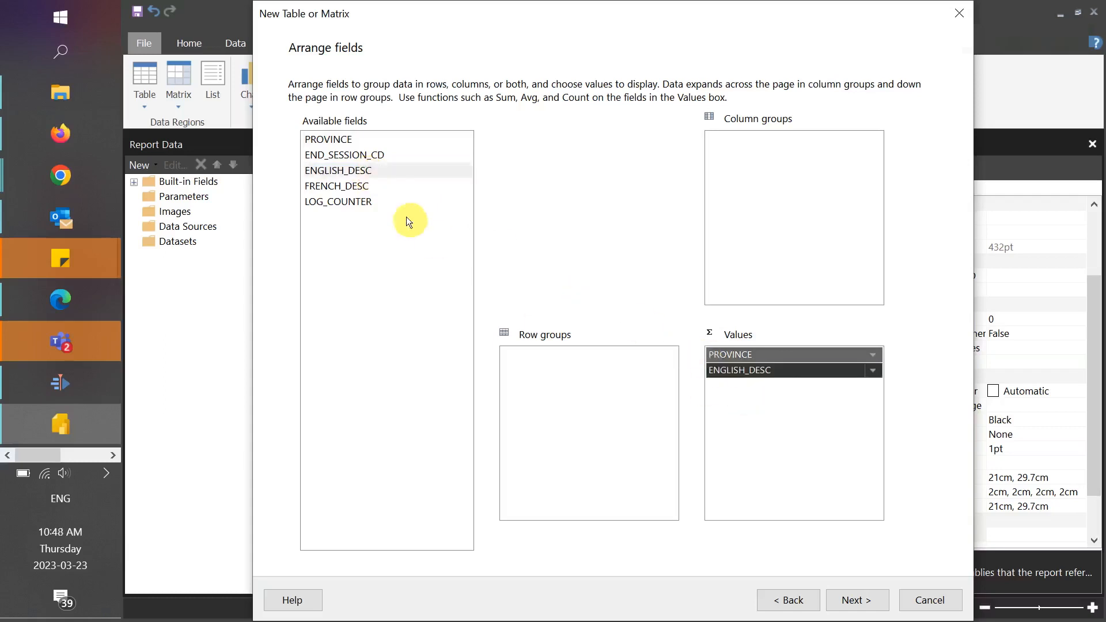
{"action": "left_click_drag", "start_coordinate": [371, 189], "coordinate": [763, 403]}
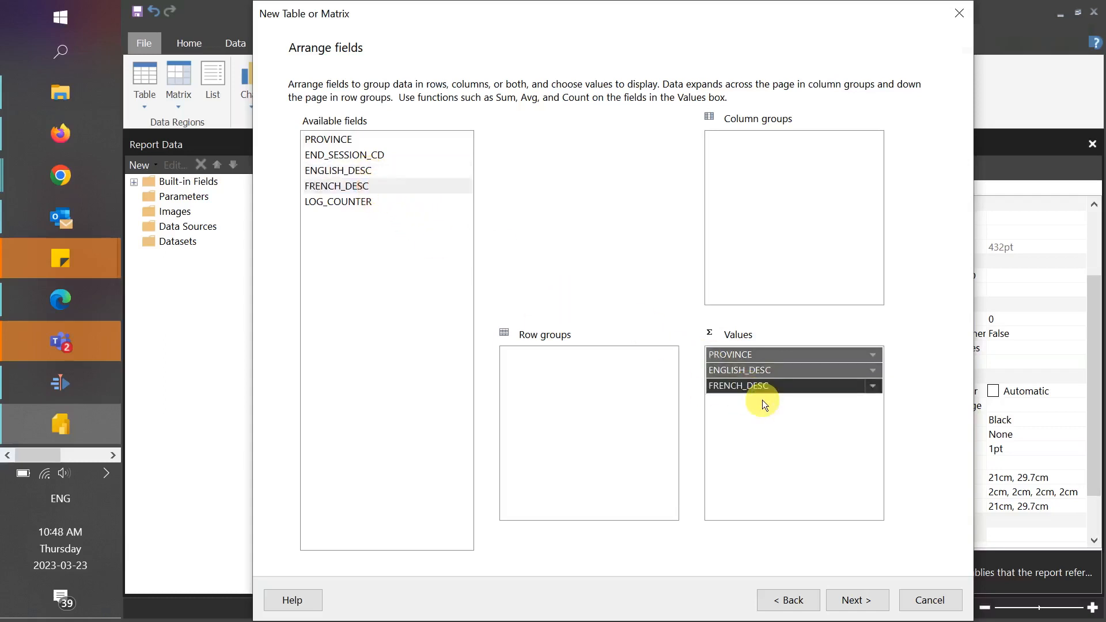
{"action": "left_click", "coordinate": [851, 597]}
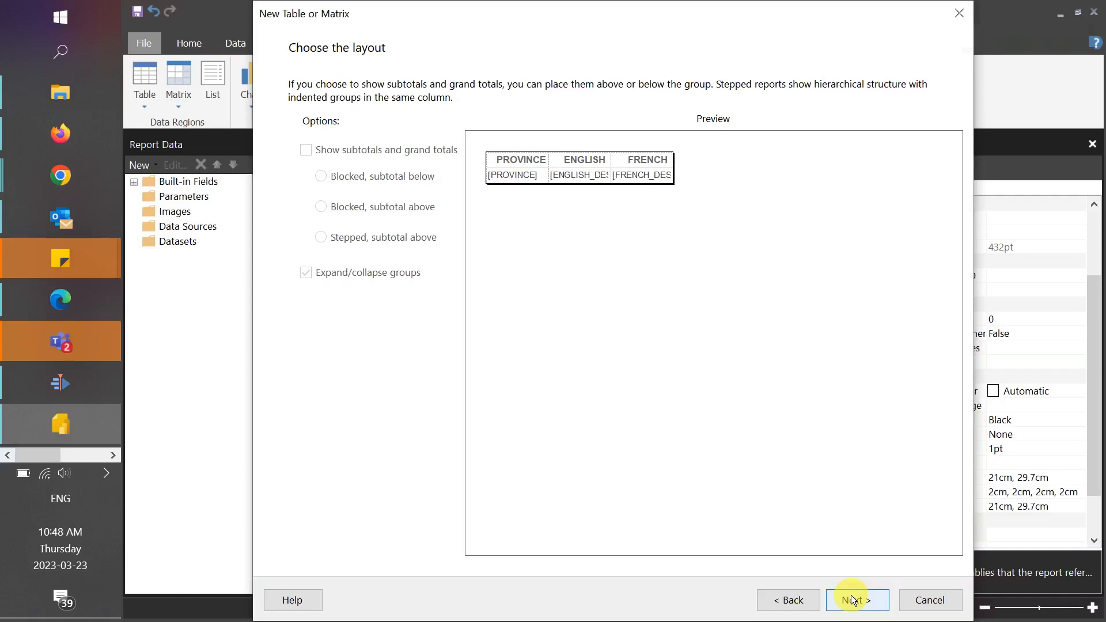
{"action": "left_click", "coordinate": [854, 601]}
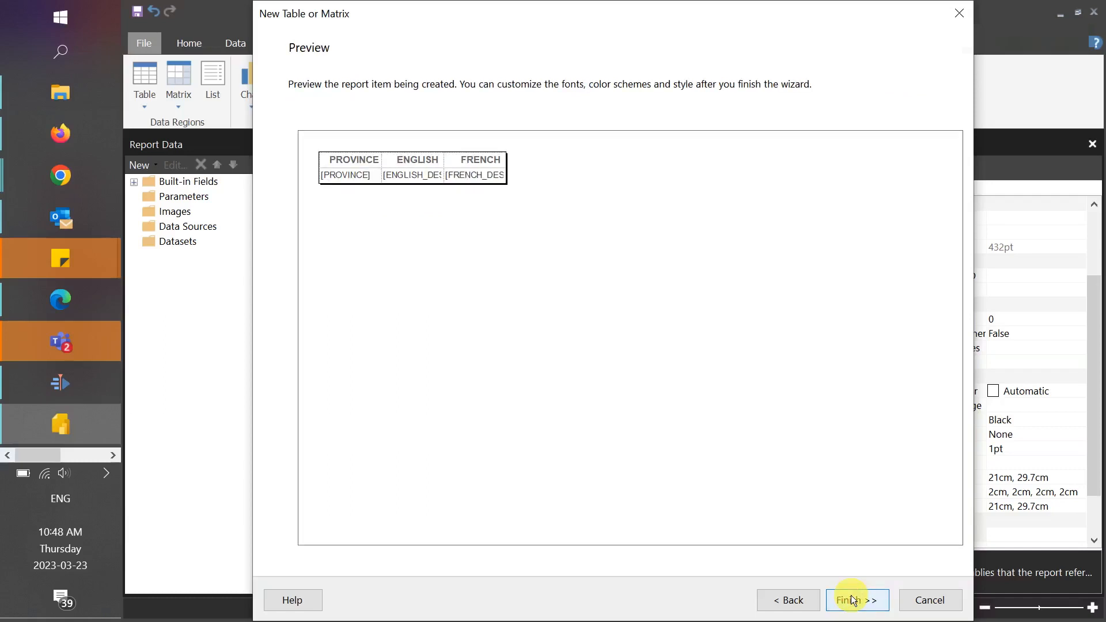
{"action": "left_click", "coordinate": [854, 601]}
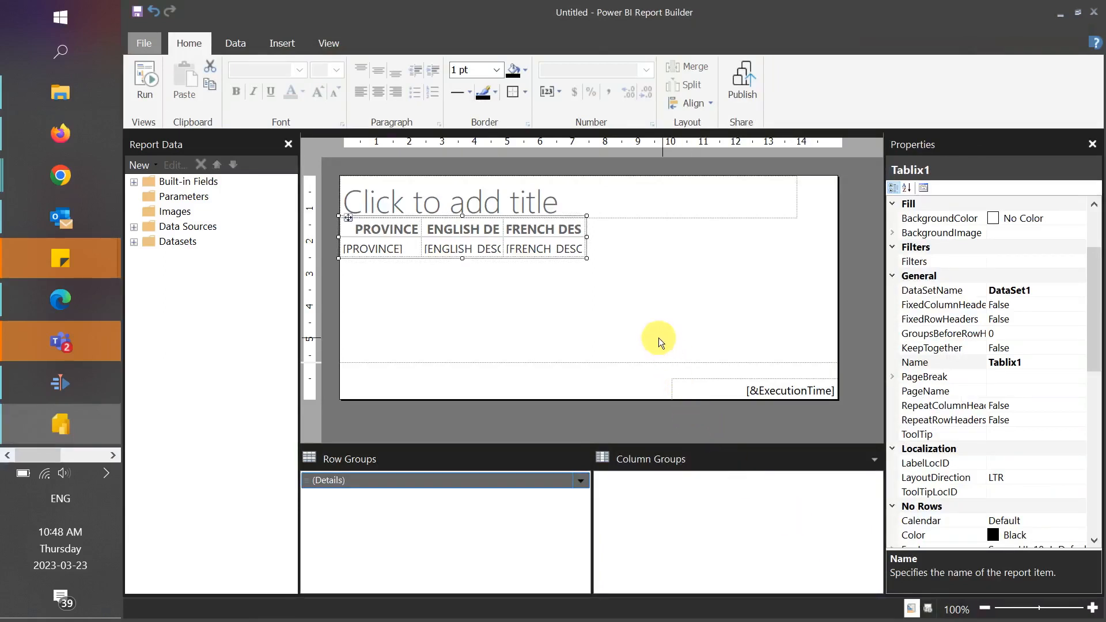
- Enter SIS PROVINCE DATA as the report title
{"action": "left_click", "coordinate": [427, 191]}
{"action": "type", "text": "SIS PROVINCE DATA"}
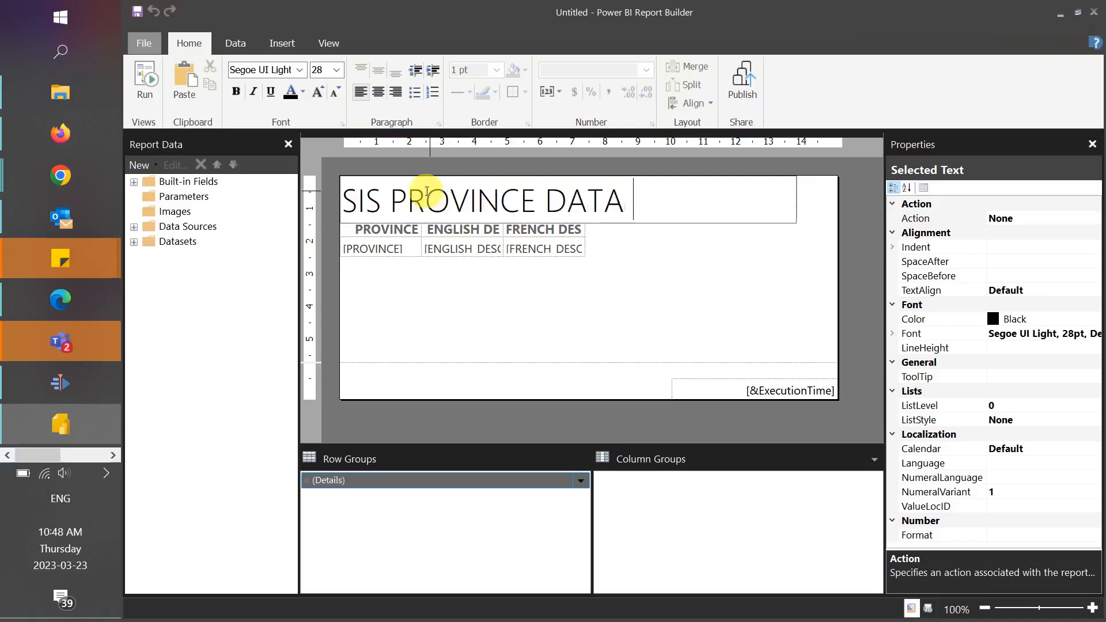
- Finish the title entry and move the table and the report title down to free space above them
{"action": "left_click", "coordinate": [662, 281]}
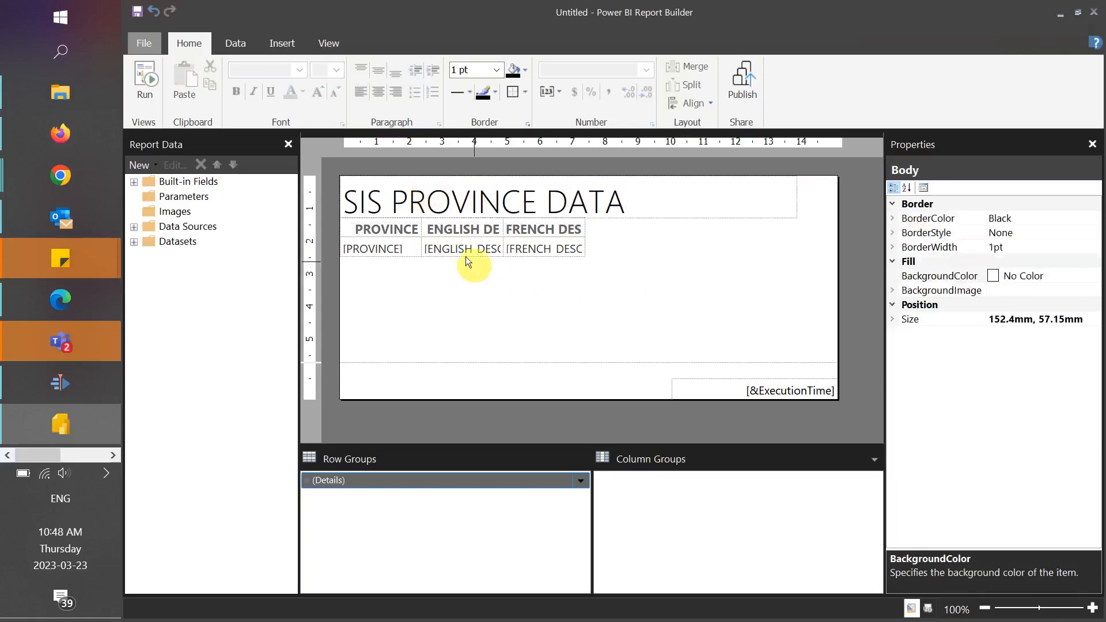
{"action": "left_click", "coordinate": [340, 219]}
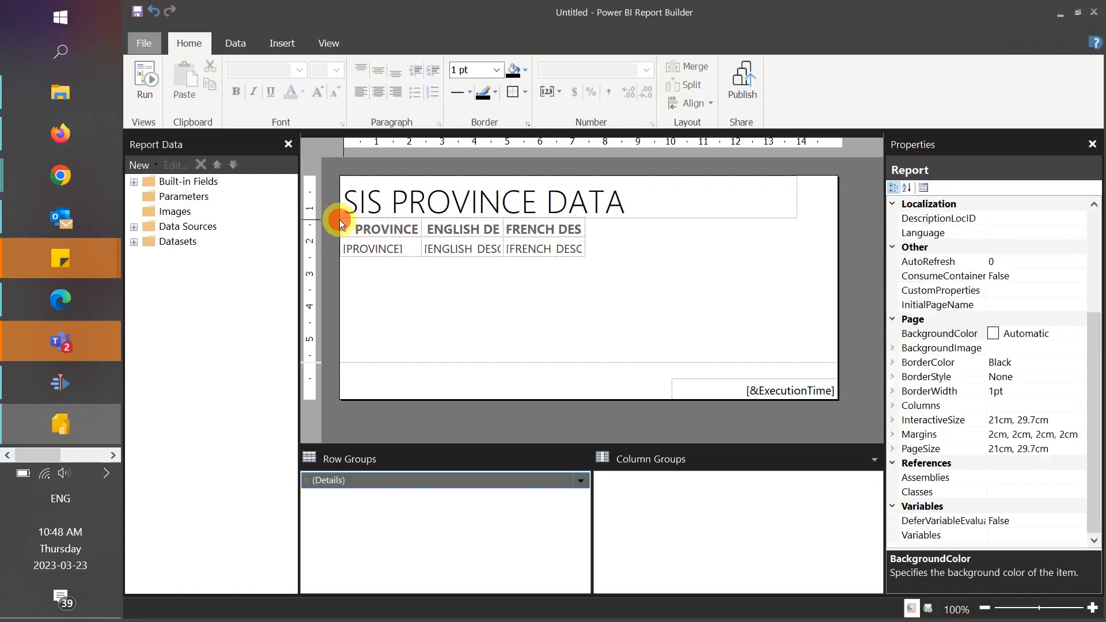
{"action": "left_click", "coordinate": [348, 223]}
{"action": "left_click", "coordinate": [345, 216]}
{"action": "left_click_drag", "start_coordinate": [346, 216], "coordinate": [454, 258]}
{"action": "left_click", "coordinate": [525, 217]}
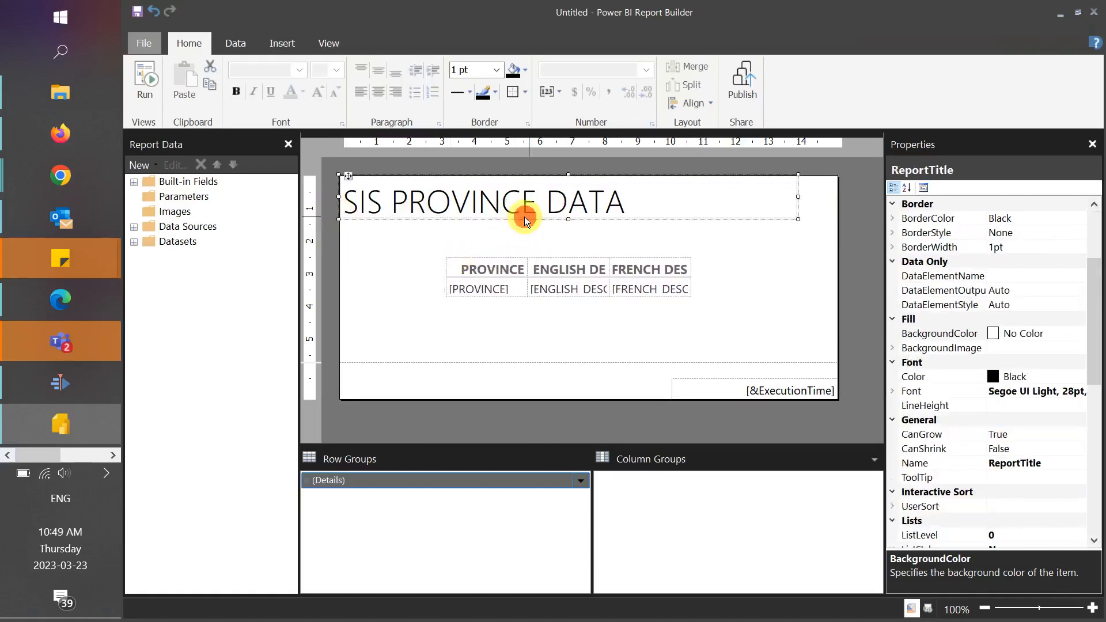
{"action": "left_click_drag", "start_coordinate": [350, 177], "coordinate": [371, 215]}
{"action": "left_click", "coordinate": [438, 189]}
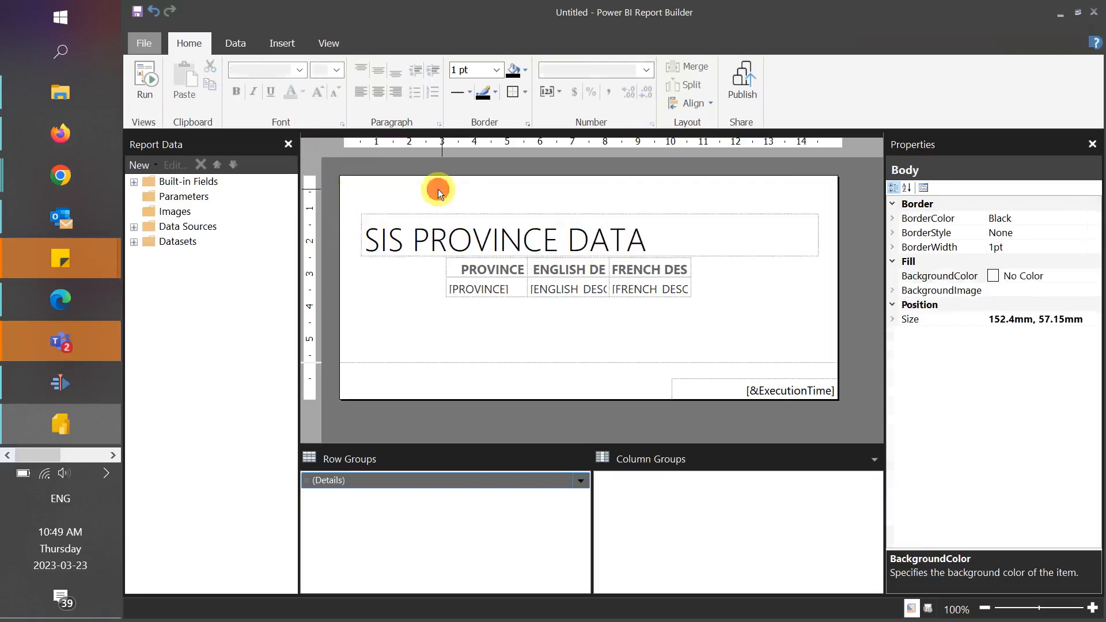
- Insert the embedded University of Toronto logo above the title and narrow its frame to fit the logo
{"action": "left_click", "coordinate": [281, 43]}
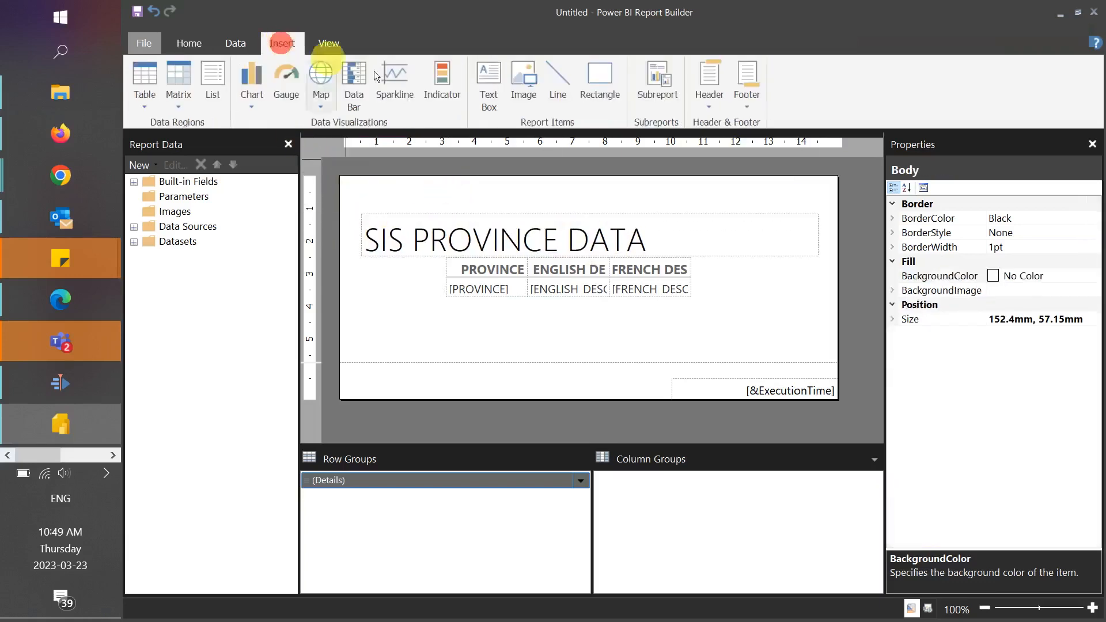
{"action": "left_click", "coordinate": [535, 75]}
{"action": "left_click_drag", "start_coordinate": [347, 178], "coordinate": [831, 206]}
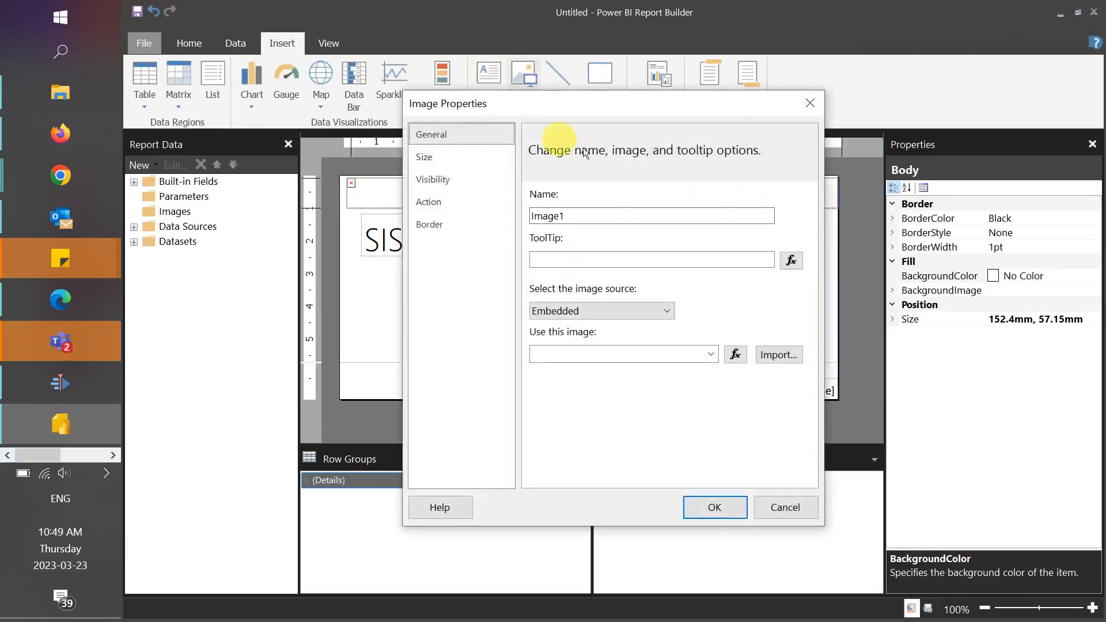
{"action": "left_click", "coordinate": [782, 355]}
{"action": "double_click", "coordinate": [545, 184]}
{"action": "left_click", "coordinate": [714, 506]}
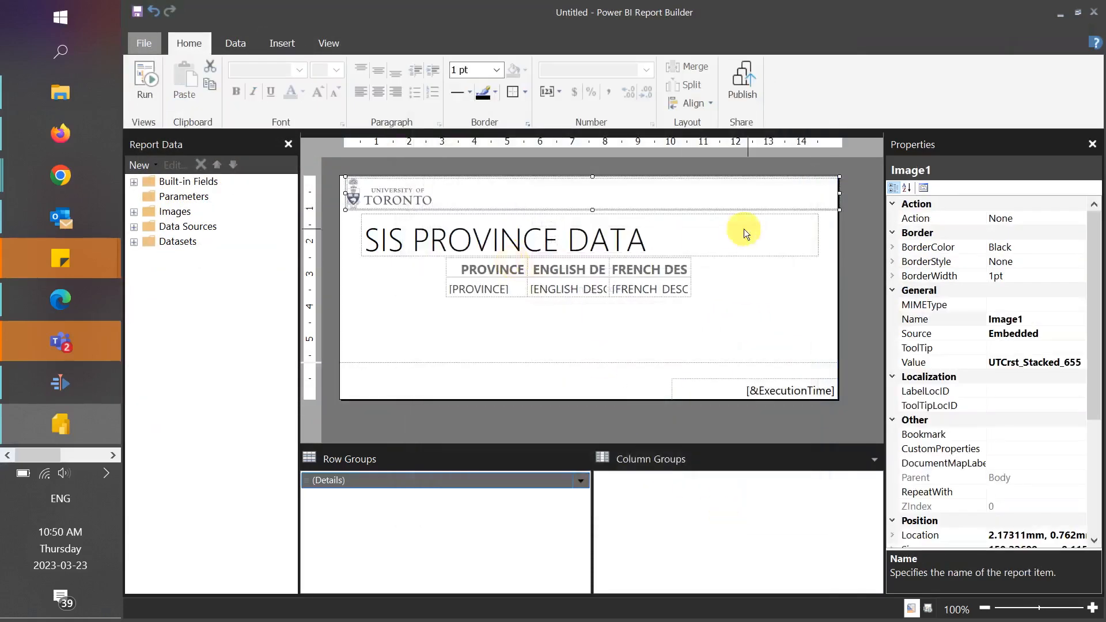
{"action": "left_click_drag", "start_coordinate": [840, 193], "coordinate": [445, 195]}
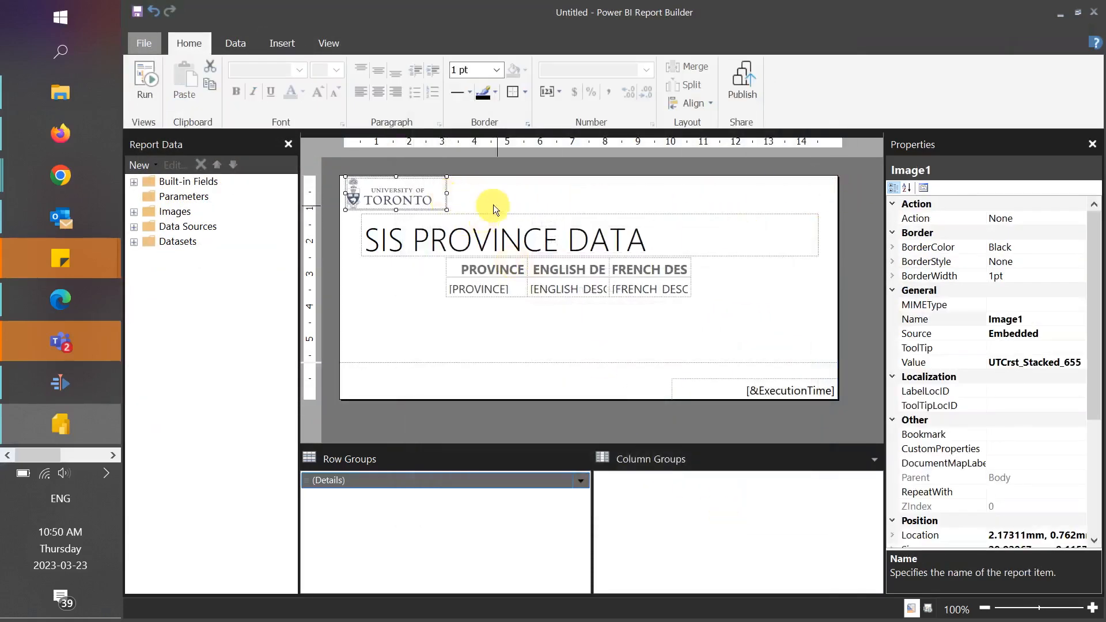
- Narrow the report title box and place it beside the logo at the same height
{"action": "left_click", "coordinate": [495, 222]}
{"action": "left_click_drag", "start_coordinate": [818, 235], "coordinate": [677, 247]}
{"action": "left_click_drag", "start_coordinate": [623, 256], "coordinate": [716, 217]}
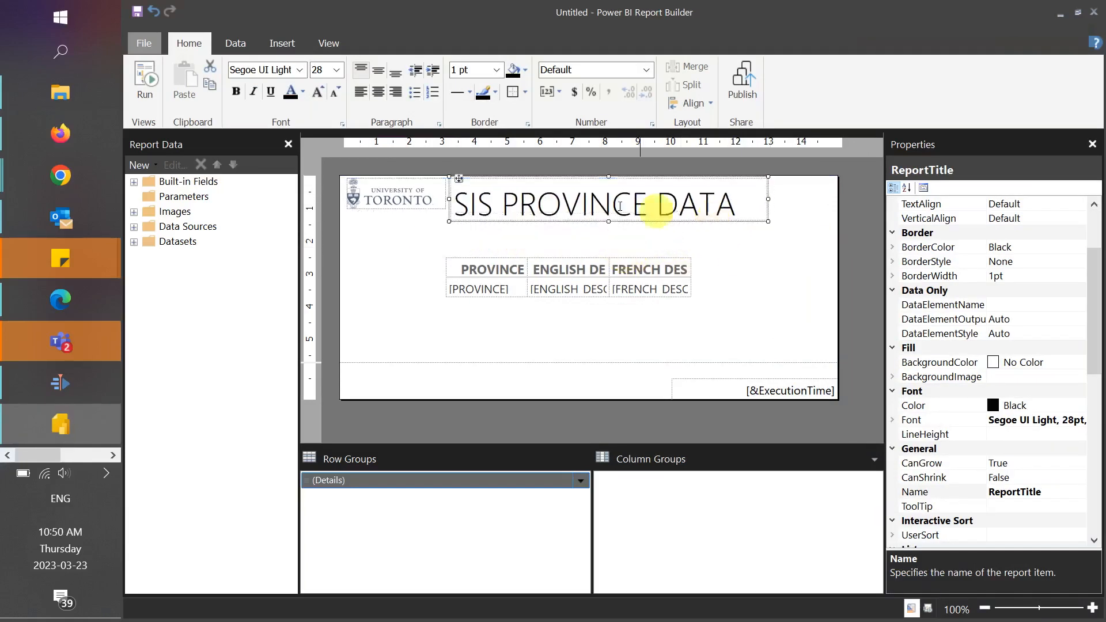
- Reduce the report title's font size to 20 pt and shorten its box to the logo's height
{"action": "triple_click", "coordinate": [716, 217]}
{"action": "left_click", "coordinate": [332, 94]}
{"action": "left_click", "coordinate": [332, 96]}
{"action": "left_click", "coordinate": [332, 95]}
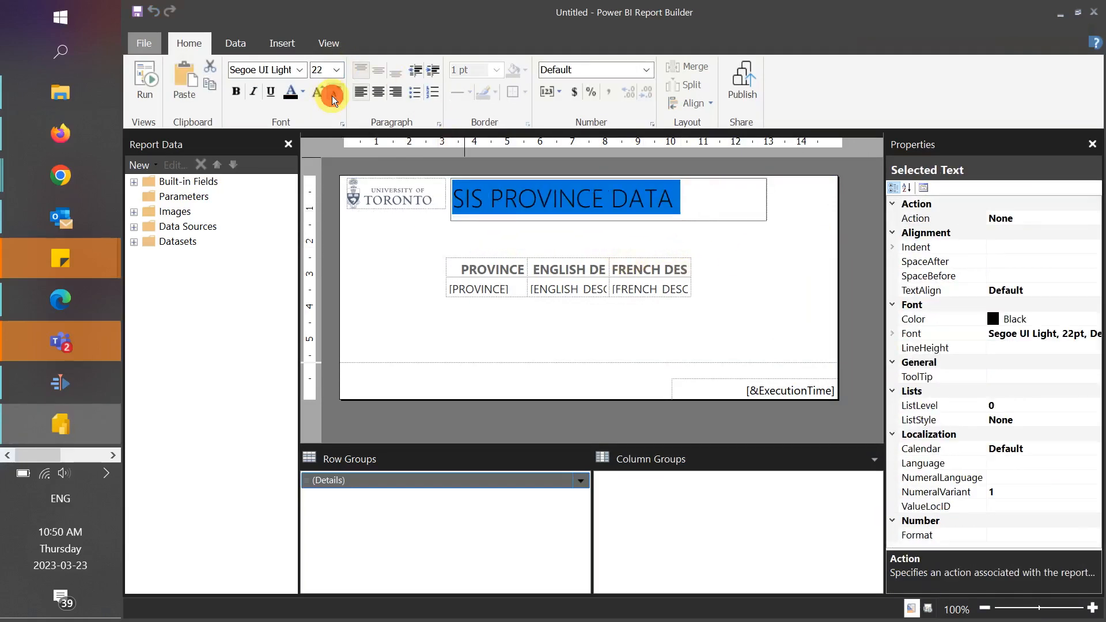
{"action": "left_click", "coordinate": [332, 96]}
{"action": "left_click", "coordinate": [633, 228]}
{"action": "left_click", "coordinate": [733, 206]}
{"action": "left_click_drag", "start_coordinate": [609, 220], "coordinate": [609, 215]}
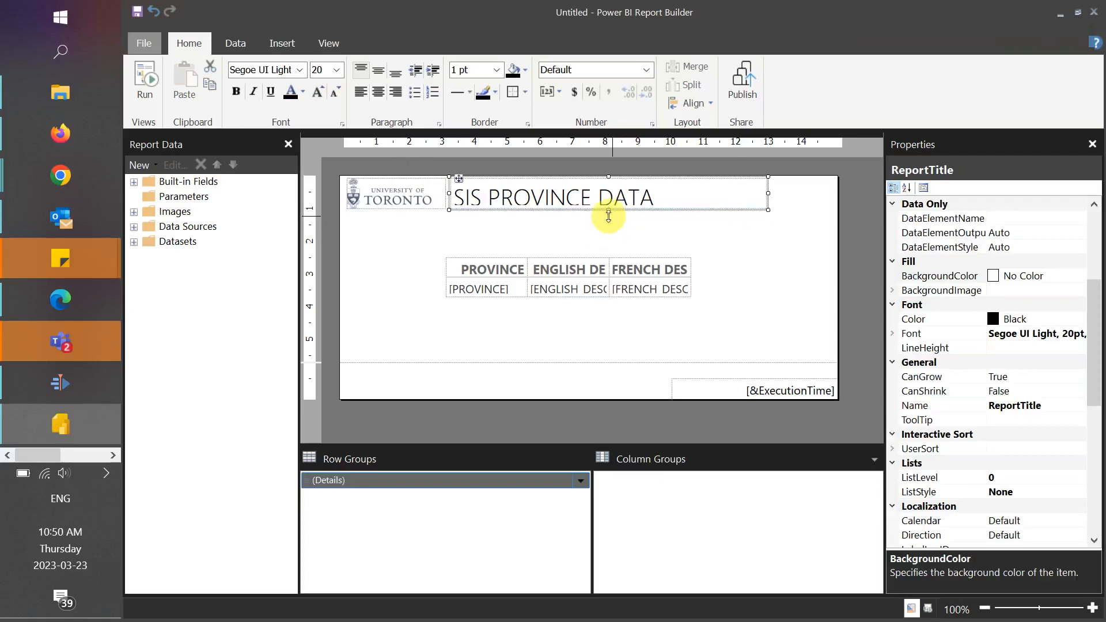
- Move the table directly below the logo and enlarge it to about 128 mm wide, ending level with the title box
{"action": "left_click", "coordinate": [772, 235]}
{"action": "left_click", "coordinate": [514, 250]}
{"action": "left_click", "coordinate": [498, 267]}
{"action": "left_click", "coordinate": [437, 241]}
{"action": "left_click_drag", "start_coordinate": [453, 255], "coordinate": [353, 221]}
{"action": "left_click_drag", "start_coordinate": [593, 266], "coordinate": [768, 270]}
{"action": "left_click", "coordinate": [536, 309]}
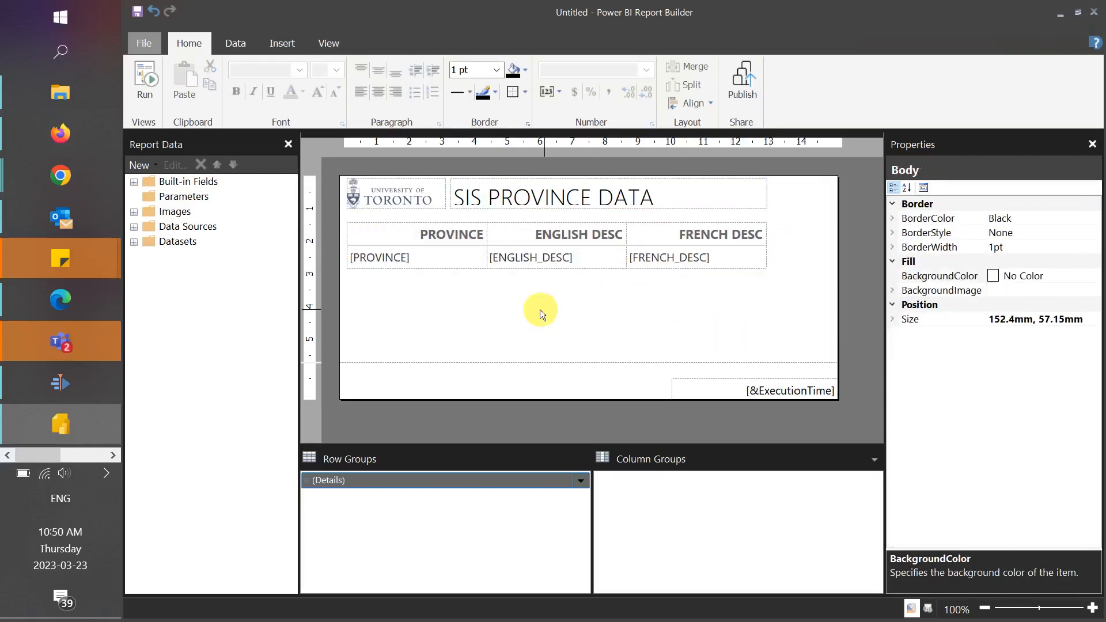
- Set the table's BorderWidth to 5pt
{"action": "left_click", "coordinate": [347, 222]}
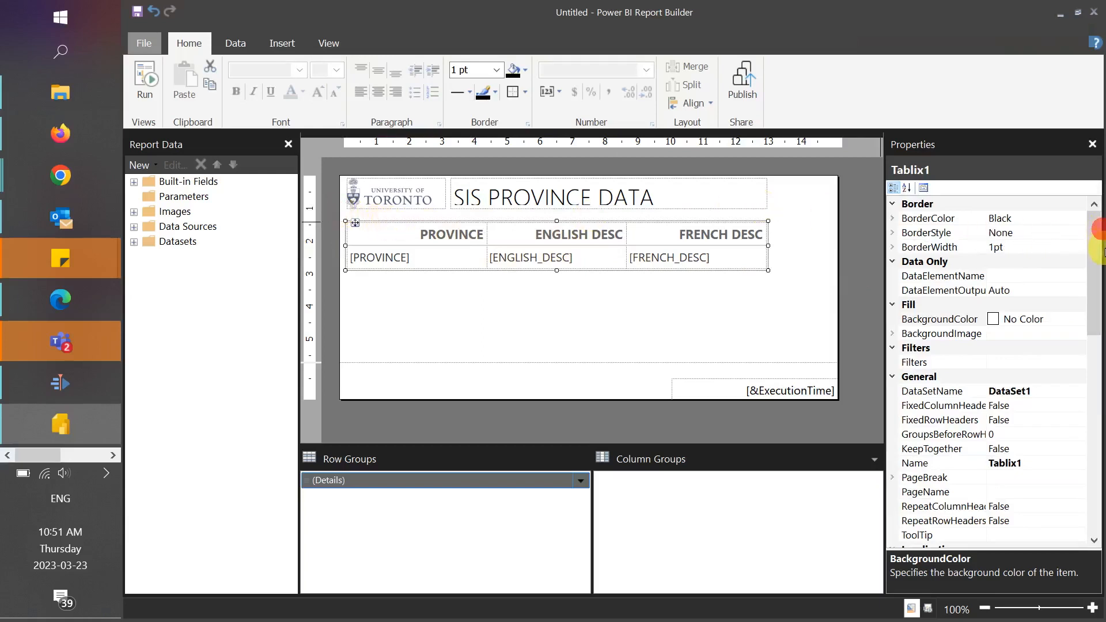
{"action": "mouse_move", "coordinate": [1098, 240]}
{"action": "left_mouse_down"}
{"action": "mouse_move", "coordinate": [1098, 278]}
{"action": "mouse_move", "coordinate": [1096, 248]}
{"action": "left_mouse_up"}
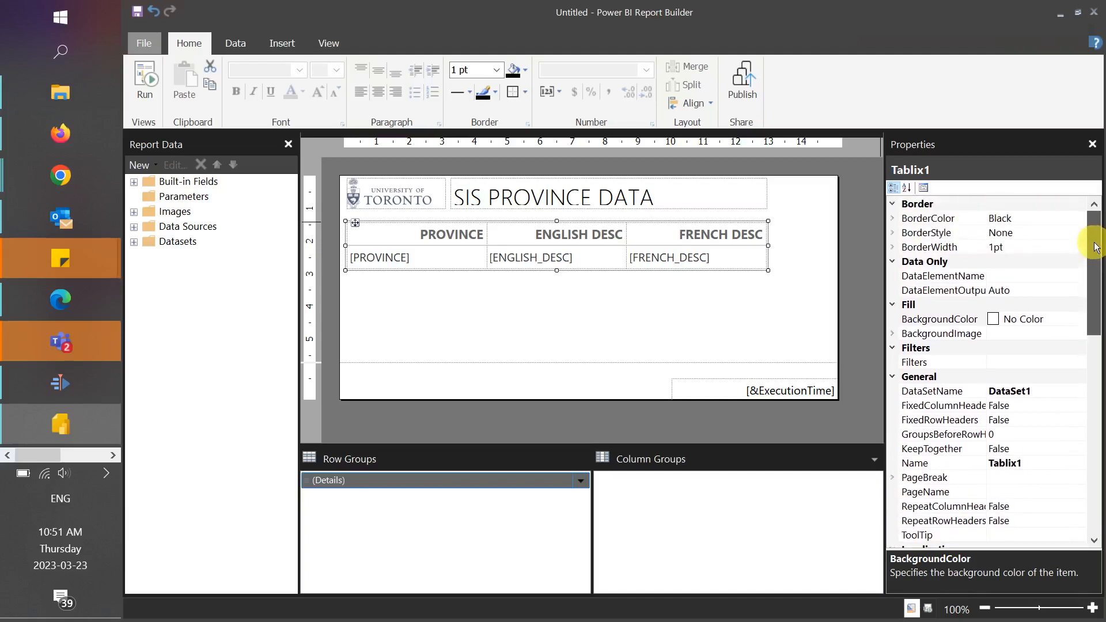
{"action": "left_click", "coordinate": [1009, 246]}
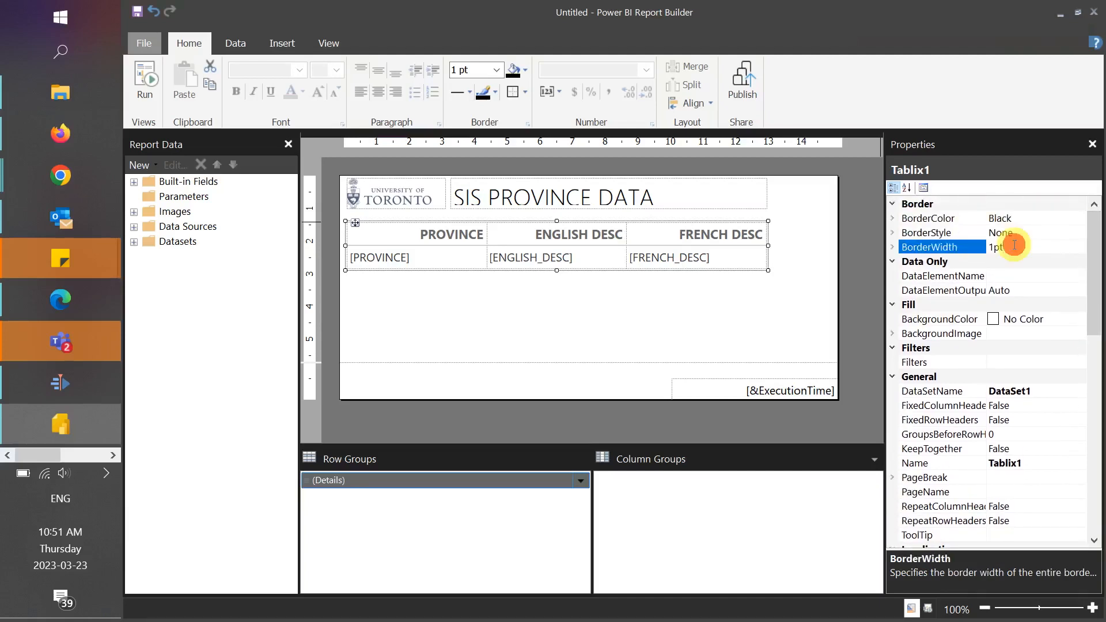
{"action": "left_click", "coordinate": [995, 248]}
{"action": "key", "text": "BackSpace"}
{"action": "type", "text": "5"}
{"action": "key", "text": "Return"}
- Sort the table's properties alphabetically and set its TextAlign to Left
{"action": "scroll", "coordinate": [1043, 294], "scroll_direction": "down", "scroll_amount": 8}
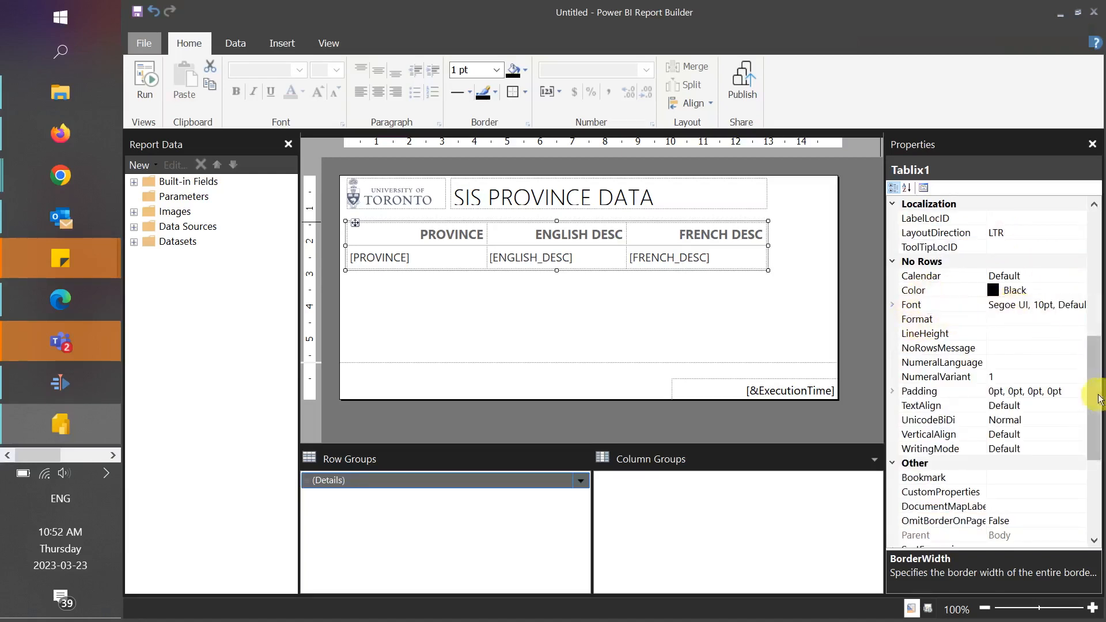
{"action": "left_click_drag", "start_coordinate": [1095, 403], "coordinate": [1095, 472]}
{"action": "left_click", "coordinate": [908, 188]}
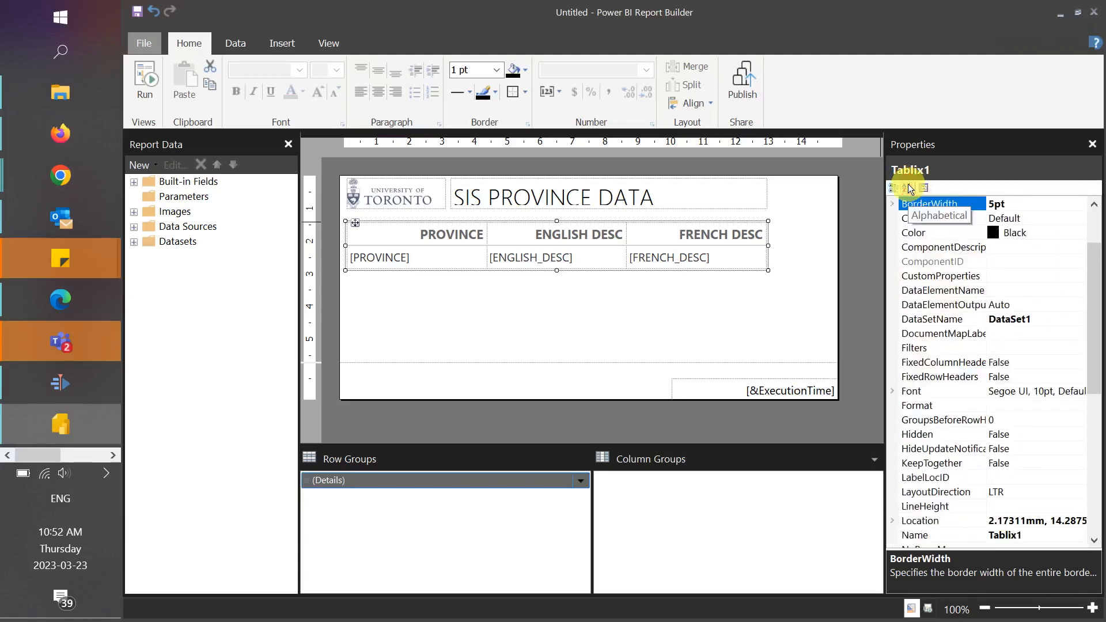
{"action": "left_click_drag", "start_coordinate": [1094, 297], "coordinate": [1094, 415]}
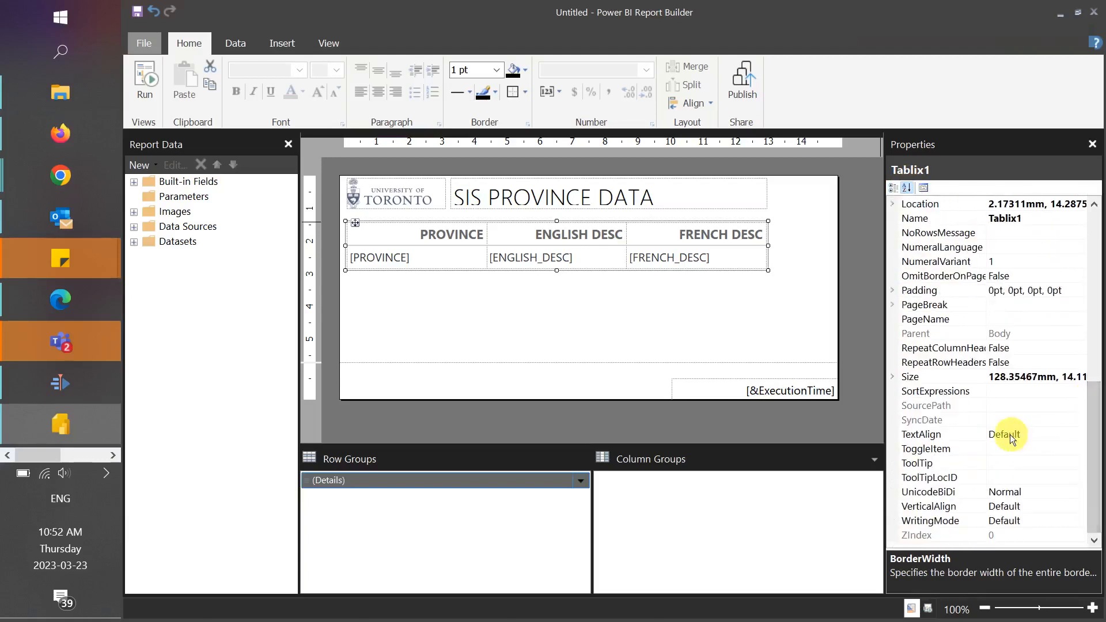
{"action": "left_click", "coordinate": [1014, 439]}
{"action": "left_click", "coordinate": [1078, 434]}
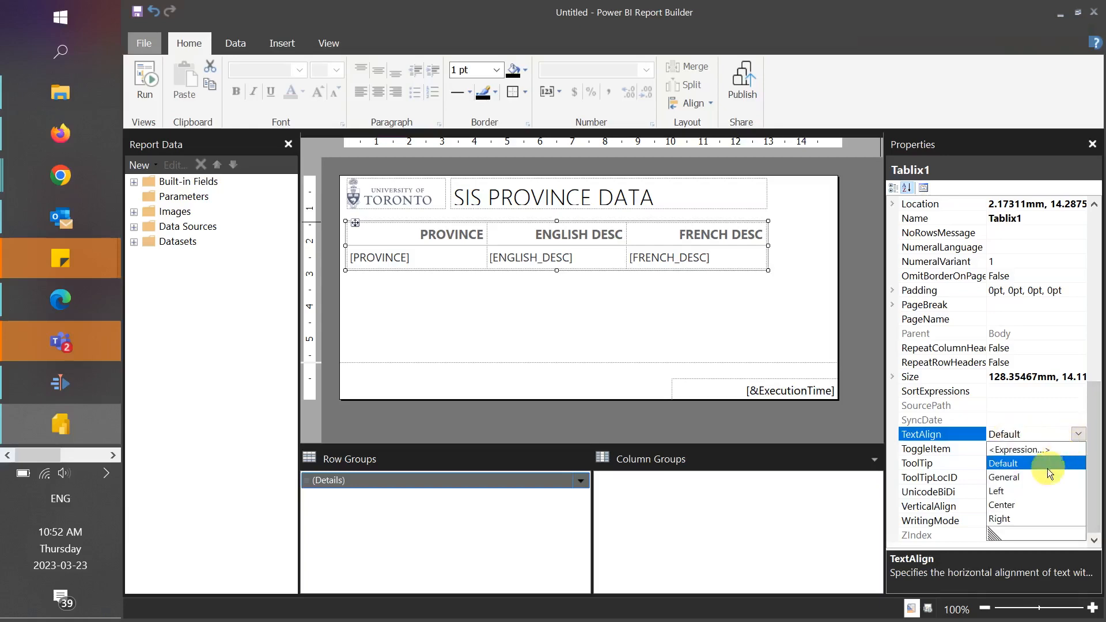
{"action": "left_click", "coordinate": [1017, 492]}
- Set the table's row and column headers to repeat on each page and stay visible while scrolling
{"action": "scroll", "coordinate": [943, 199], "scroll_direction": "up", "scroll_amount": 9}
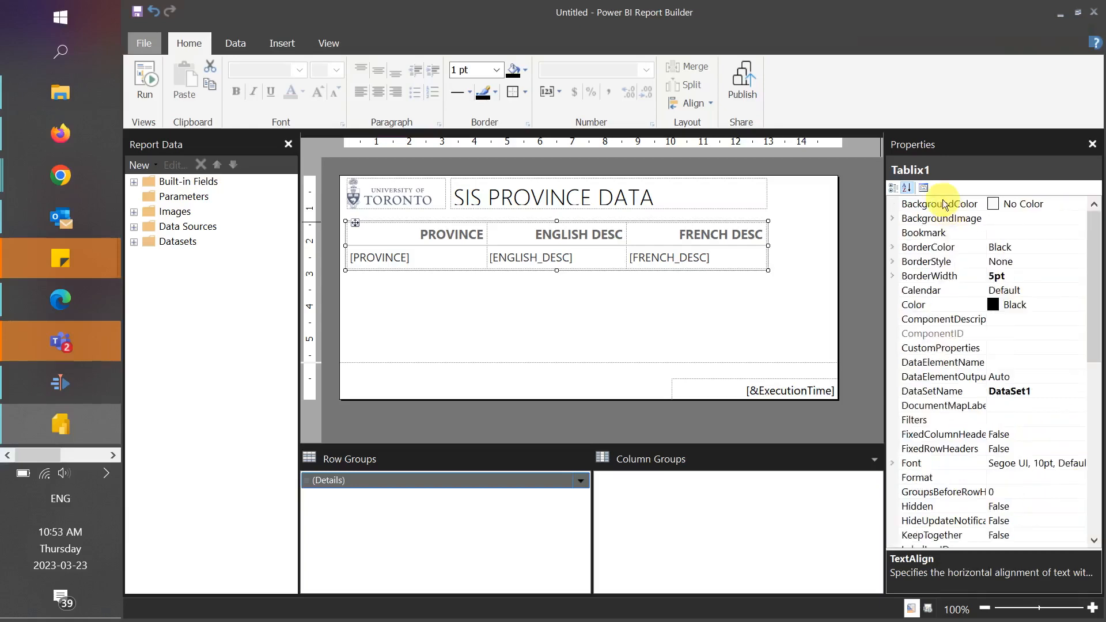
{"action": "left_click", "coordinate": [927, 189]}
{"action": "left_click", "coordinate": [447, 373]}
{"action": "left_click", "coordinate": [444, 397]}
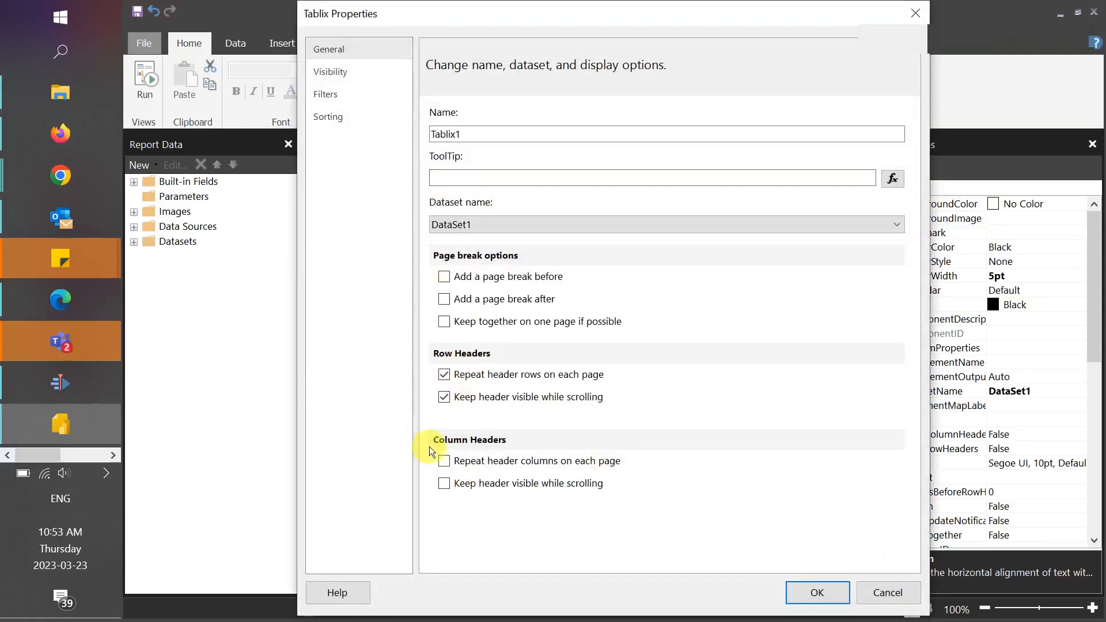
{"action": "left_click", "coordinate": [447, 462]}
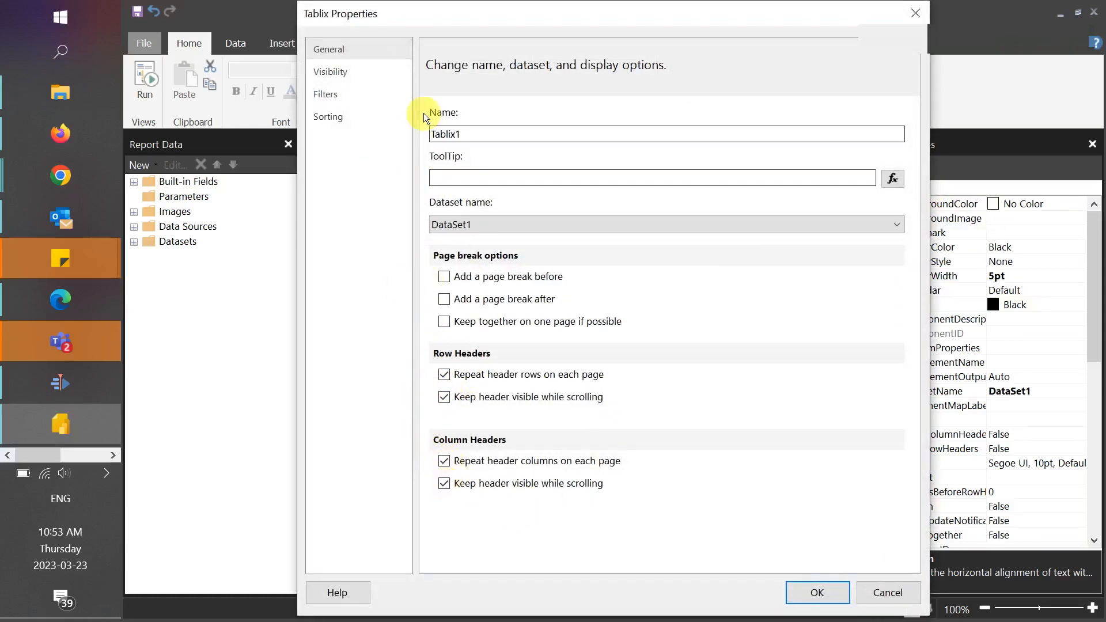
{"action": "left_click", "coordinate": [365, 69]}
{"action": "left_click", "coordinate": [364, 115]}
{"action": "left_click", "coordinate": [816, 592]}
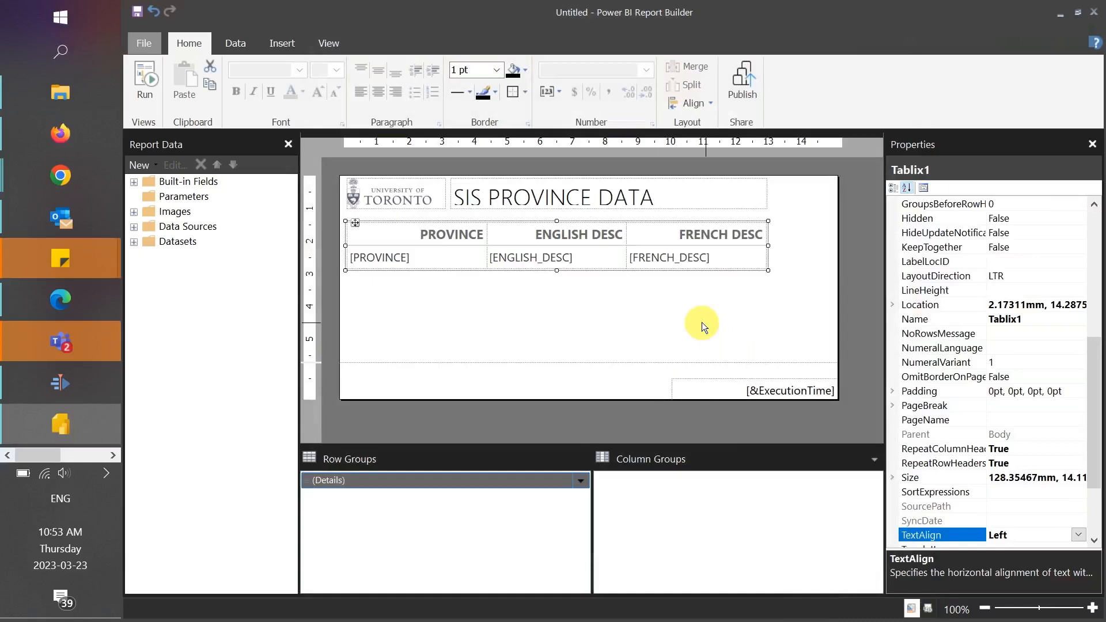
- Run the report, check its pages in print layout through page 3, and return to the design view
{"action": "left_click", "coordinate": [147, 85]}
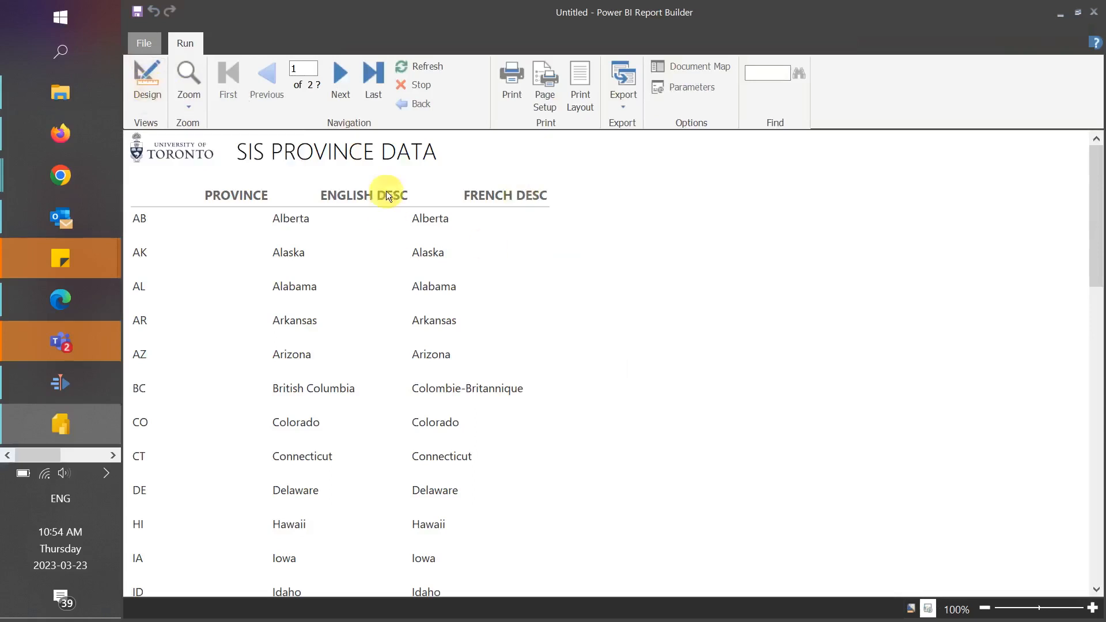
{"action": "left_click", "coordinate": [586, 101]}
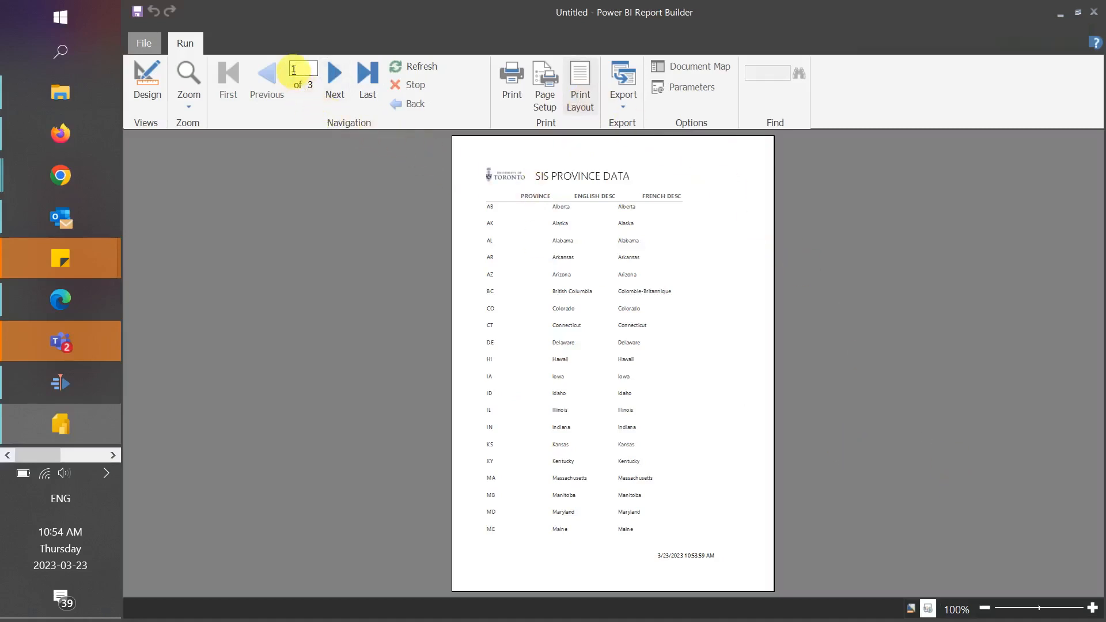
{"action": "left_click", "coordinate": [332, 87]}
{"action": "left_click", "coordinate": [332, 84]}
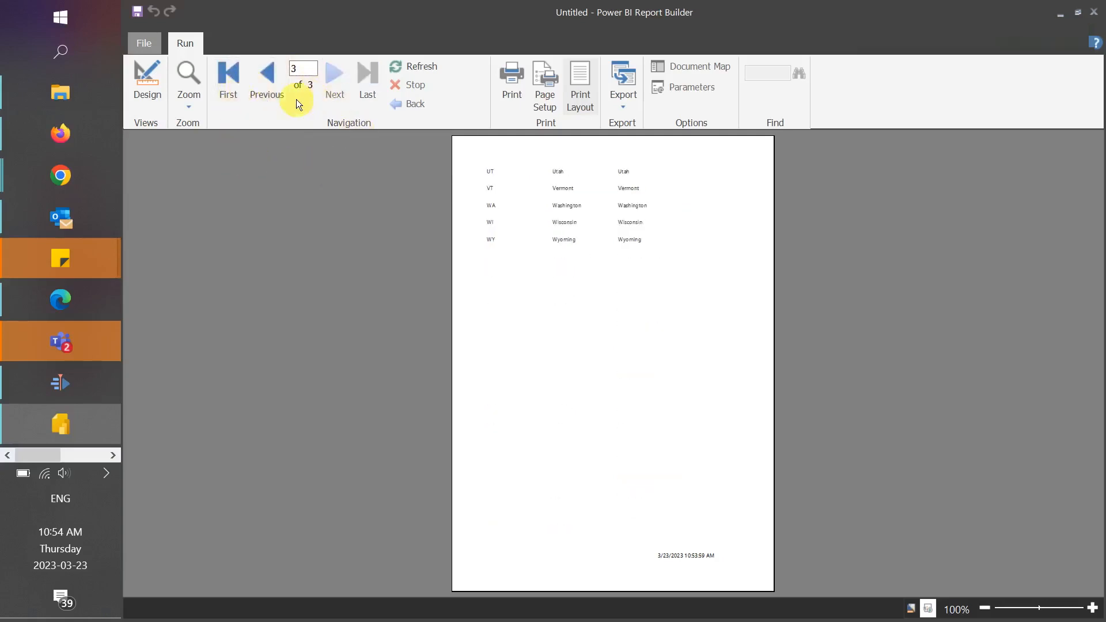
{"action": "left_click", "coordinate": [147, 89]}
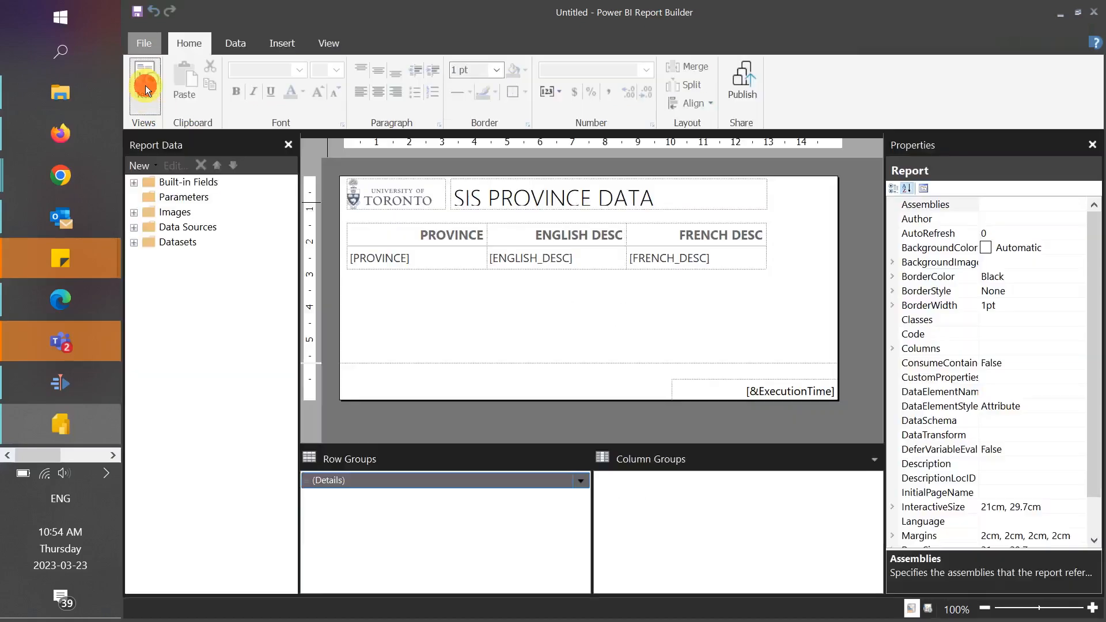
- Publish the report to the EASI RAA Tech team workspace with the file name TEST_PAG_REP
{"action": "left_click", "coordinate": [729, 84]}
{"action": "left_click", "coordinate": [365, 358]}
{"action": "left_click", "coordinate": [645, 502]}
{"action": "type", "text": "TEST_P"}
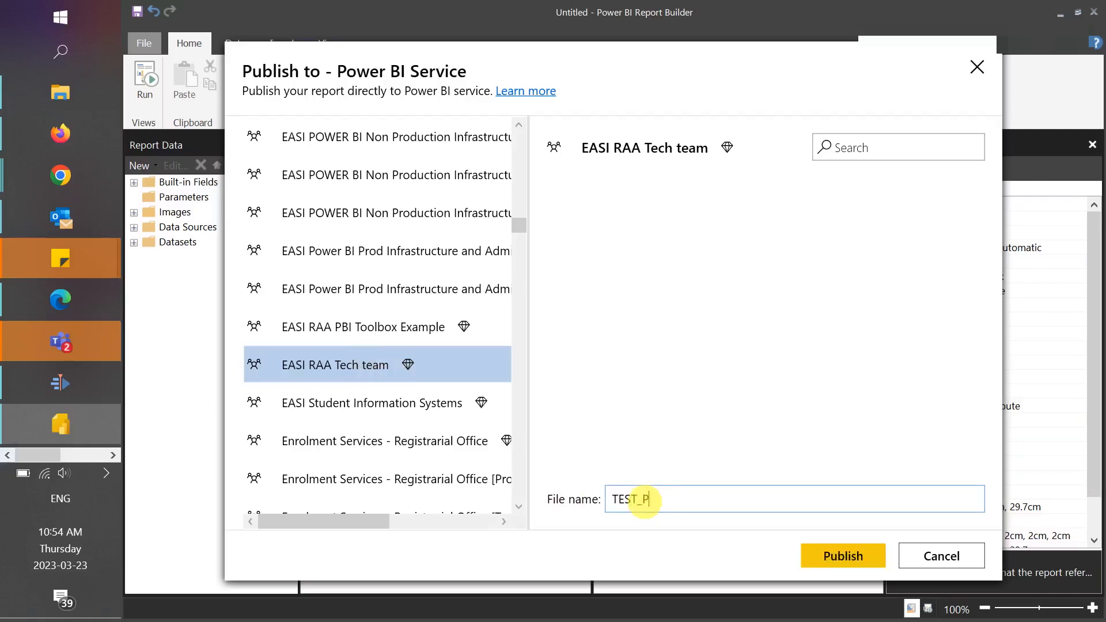
{"action": "type", "text": "AG_REP"}
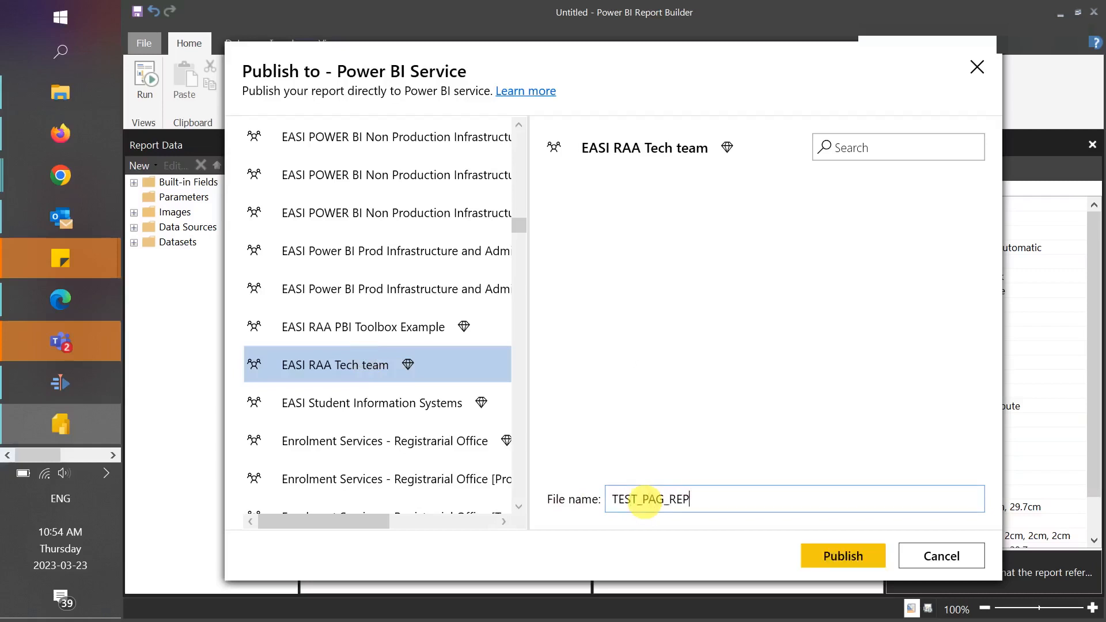
{"action": "left_click", "coordinate": [841, 561]}
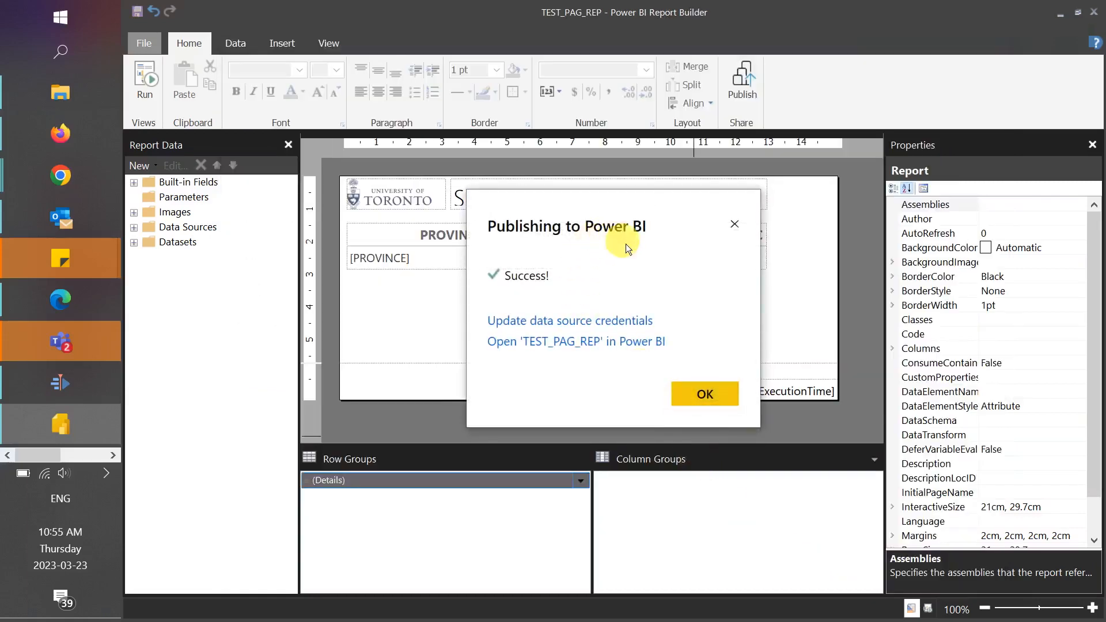
- In the published report's Power BI settings, turn on the data gateway, map the SQL Server source to ROSI-REPLICA and apply the changes
{"action": "left_click", "coordinate": [619, 320]}
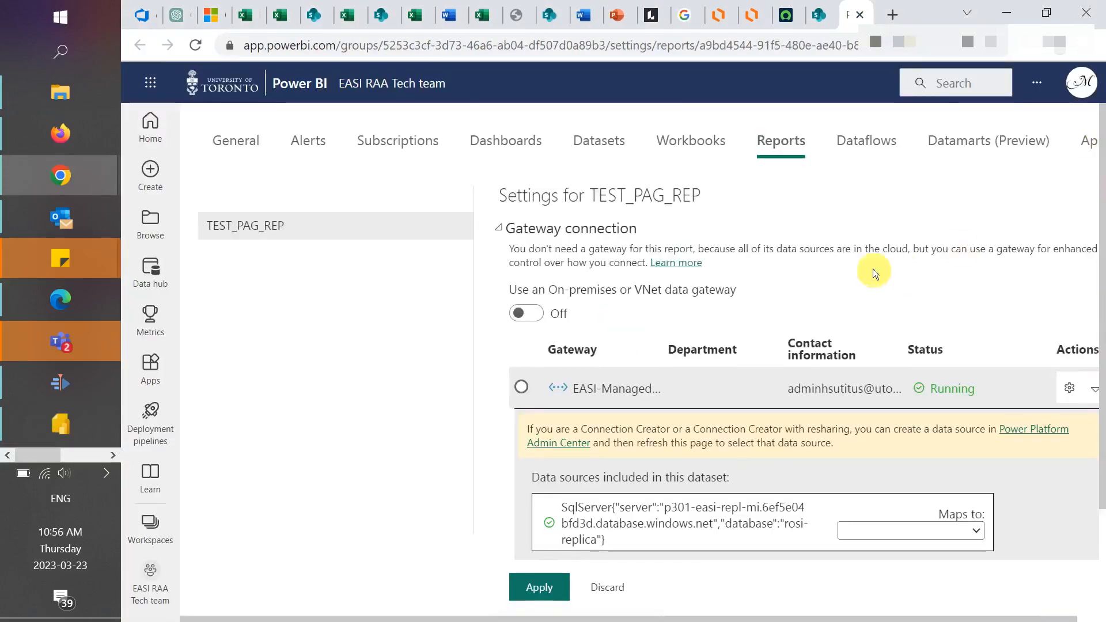
{"action": "left_click", "coordinate": [529, 316]}
{"action": "left_click", "coordinate": [869, 527]}
{"action": "left_click", "coordinate": [869, 541]}
{"action": "left_click", "coordinate": [547, 588]}
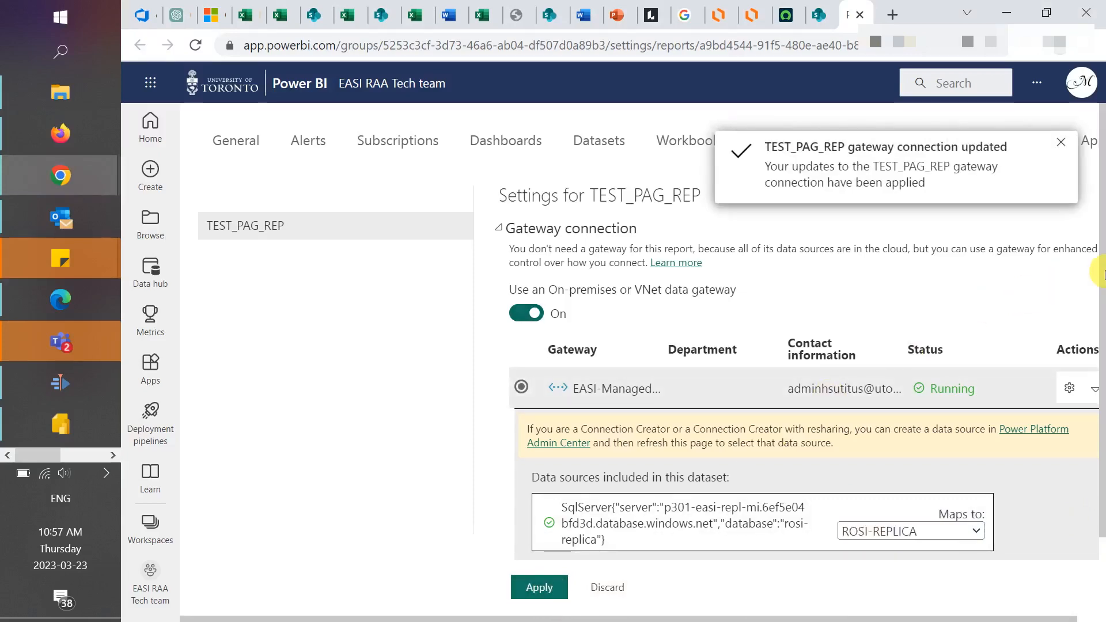
- Open the published TEST_PAG_REP report in the EASI RAA Tech team workspace
{"action": "left_click", "coordinate": [275, 490]}
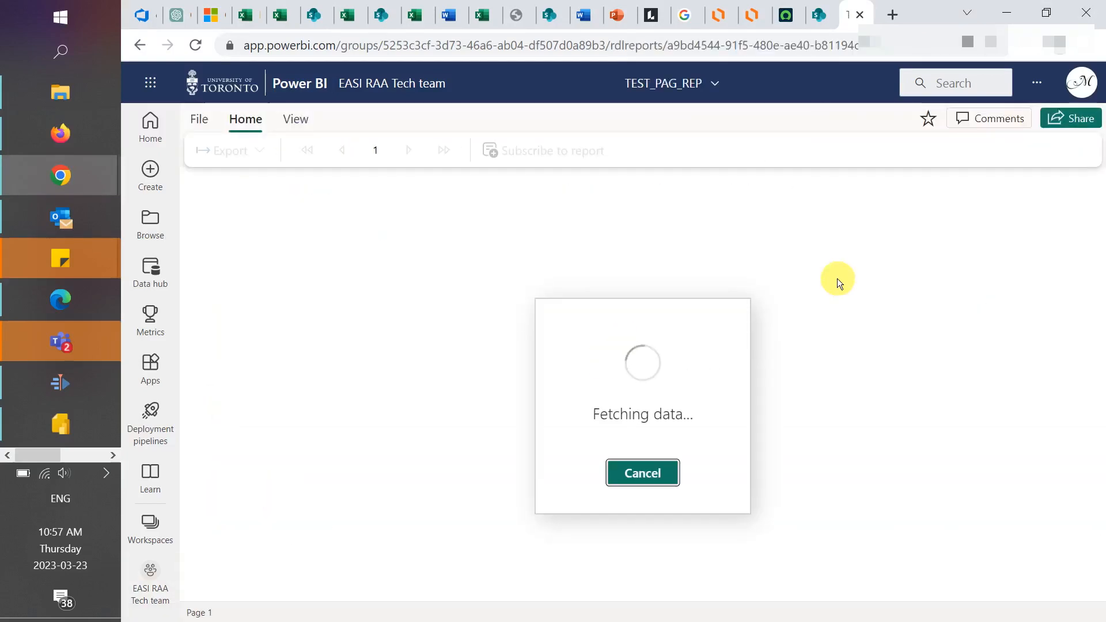